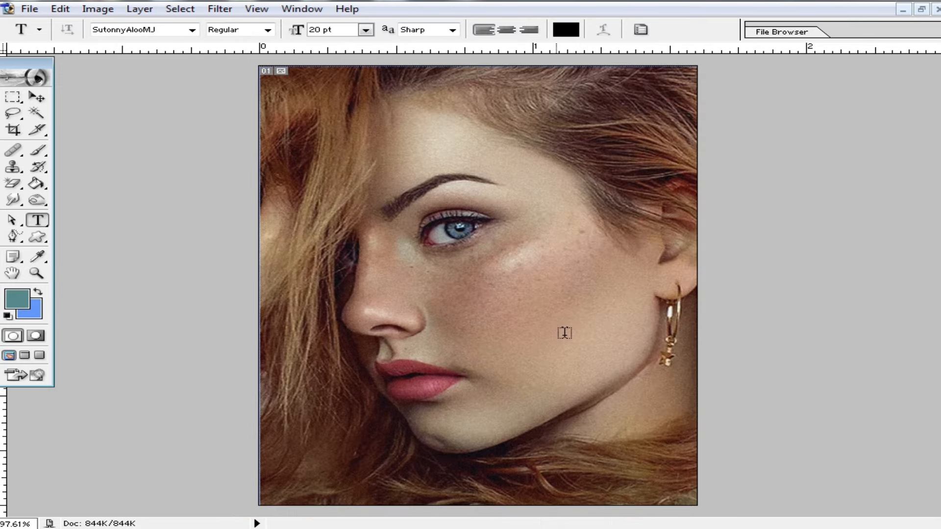
- Examine the portrait's skin texture up close on the cheek, then the face as a whole
scroll(599, 338, "up", 1)
left_click(500, 300, "ctrl")
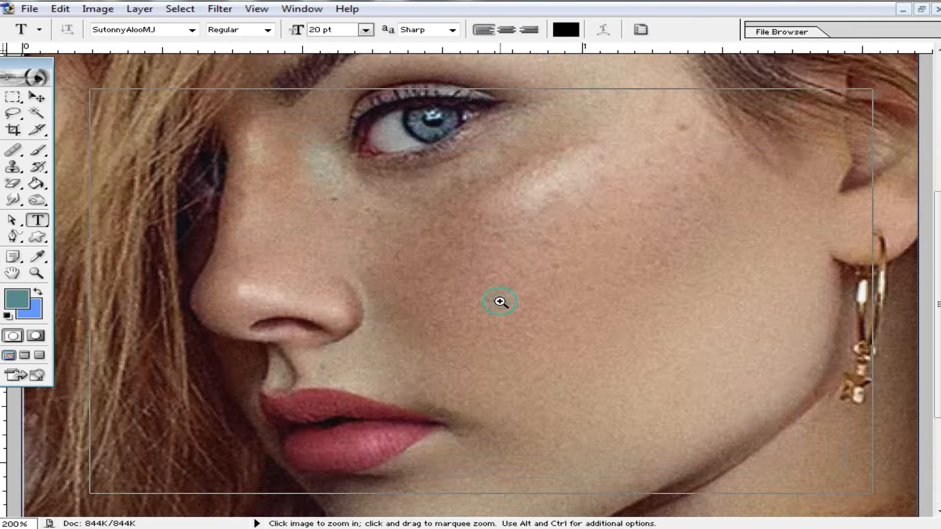
left_click(500, 301, "ctrl")
left_click(500, 300, "ctrl")
left_click(576, 268, "ctrl+alt")
left_click(576, 268, "ctrl+alt")
left_click(576, 265, "ctrl+alt")
left_click(575, 263, "ctrl+alt")
left_click(576, 263, "ctrl+alt")
scroll(566, 285, "up", 5)
scroll(566, 285, "up", 1)
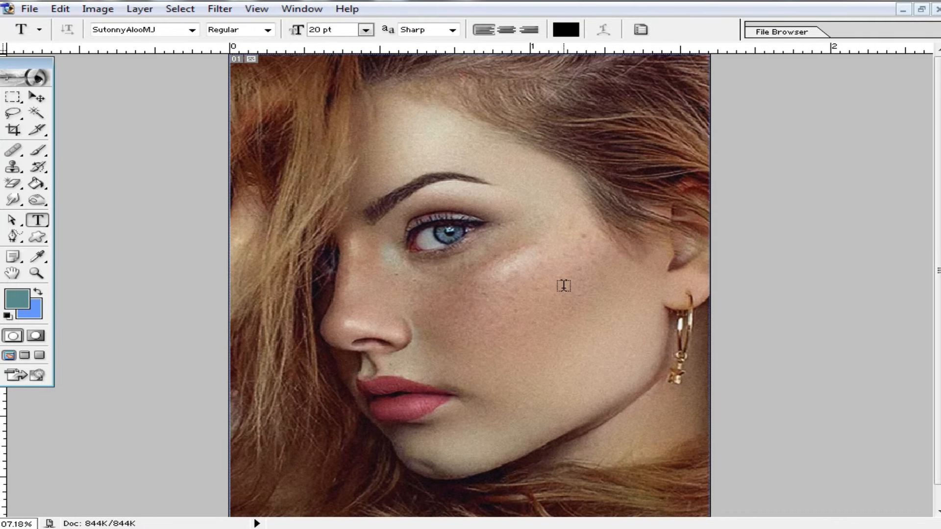
- Show the layer list and duplicate the Background layer
scroll(563, 286, "down", 1)
key("F7")
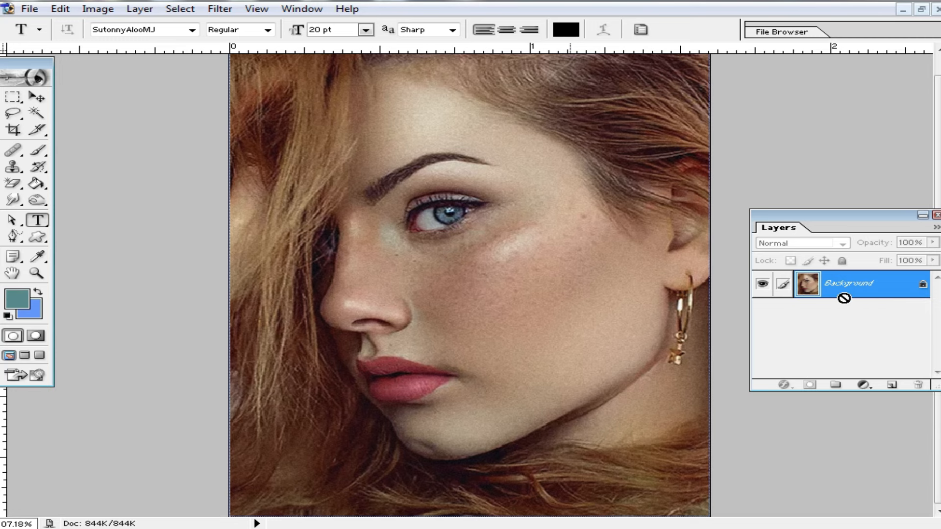
key("ctrl+j")
- Invert the colors of the duplicate layer and set its blend mode to Vivid Light
left_click(97, 8)
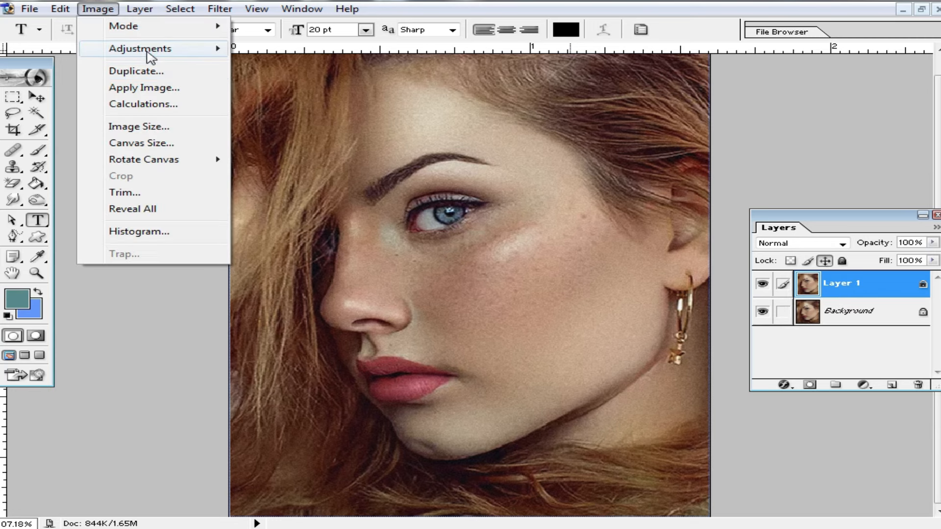
left_click(138, 48)
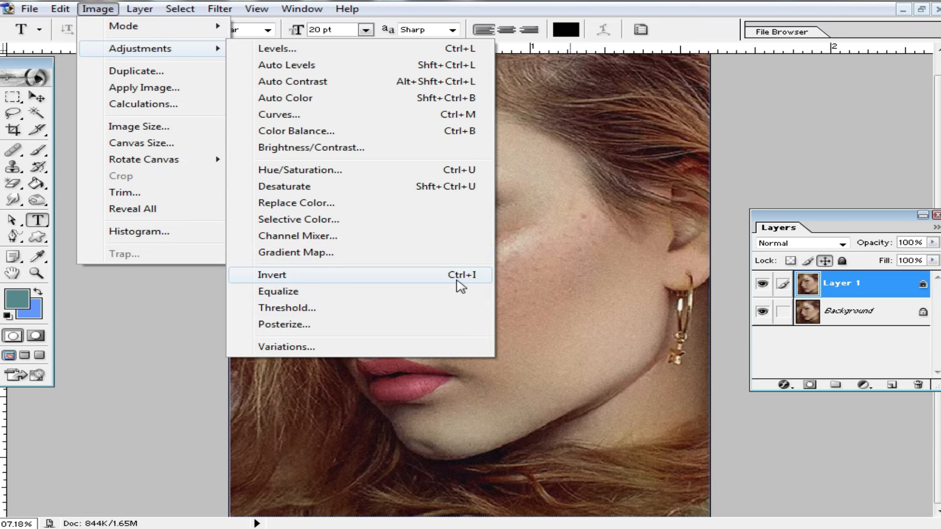
left_click(313, 279)
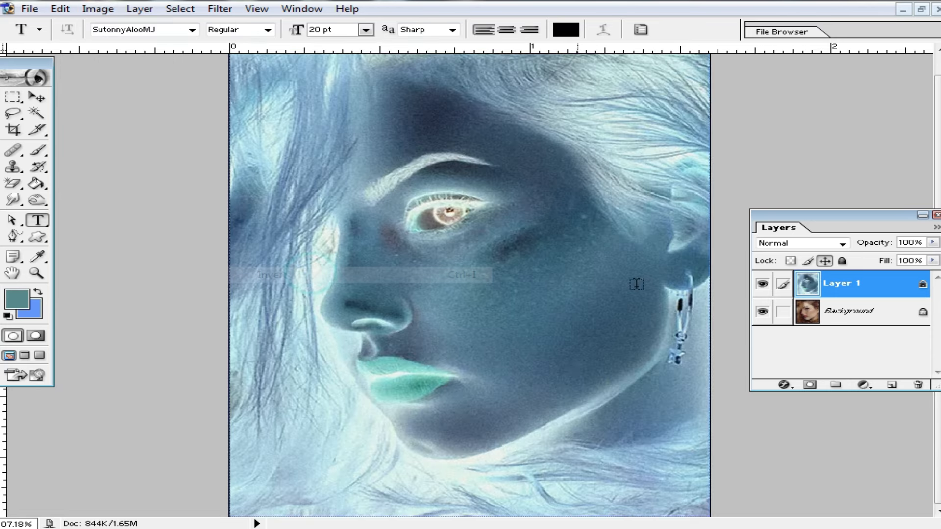
left_click(814, 247)
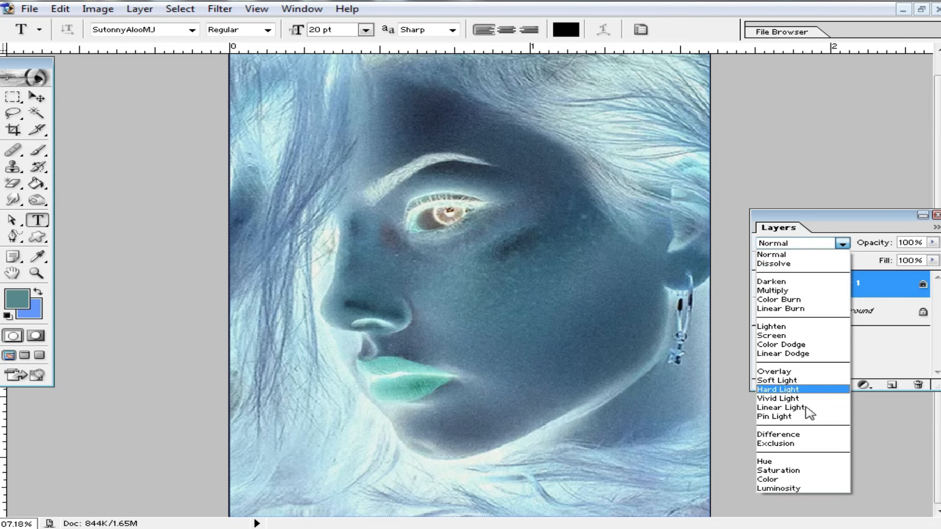
left_click(782, 402)
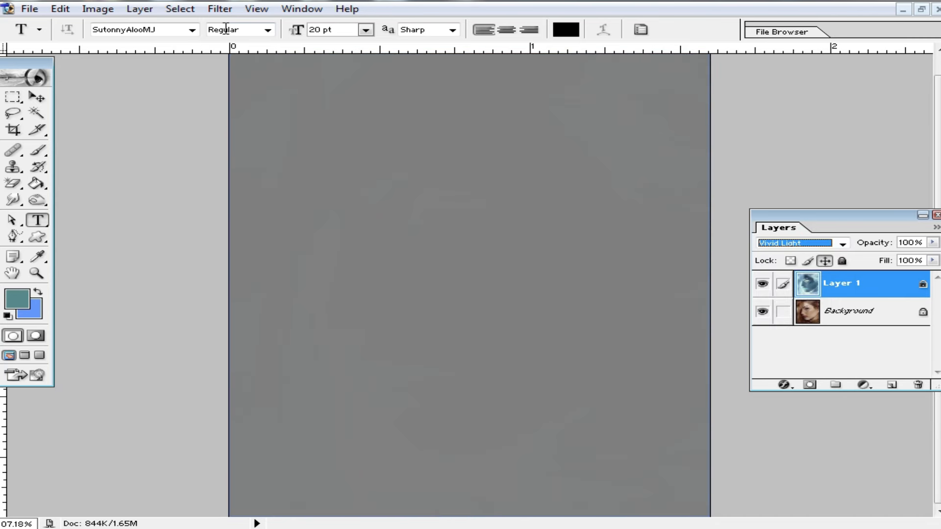
- Apply a High Pass filter with a radius of 11.5 pixels to the inverted layer
left_click(219, 9)
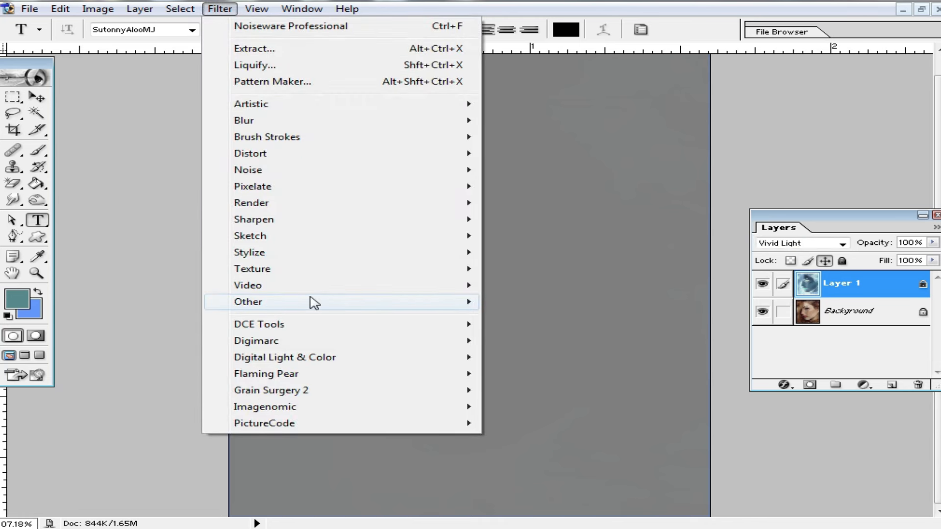
mouse_move(311, 301)
left_click(523, 320)
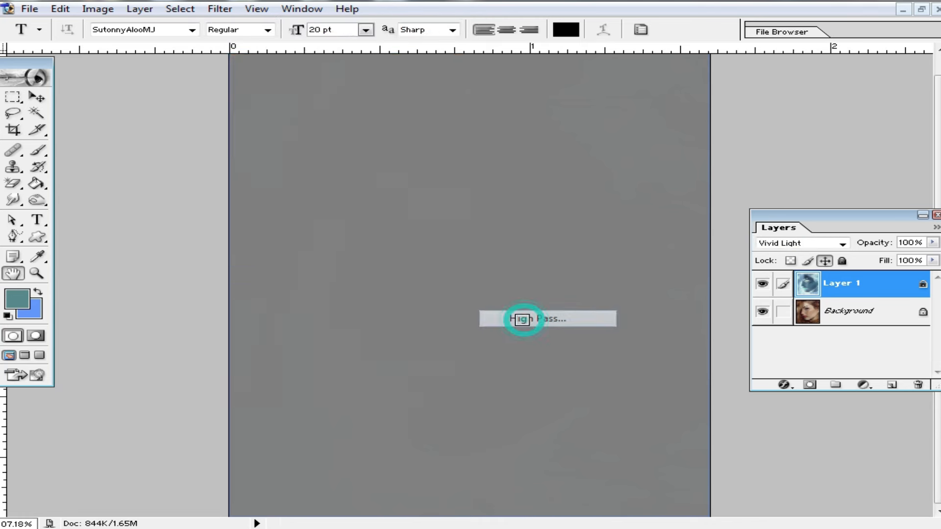
left_click_drag(719, 357, 682, 358)
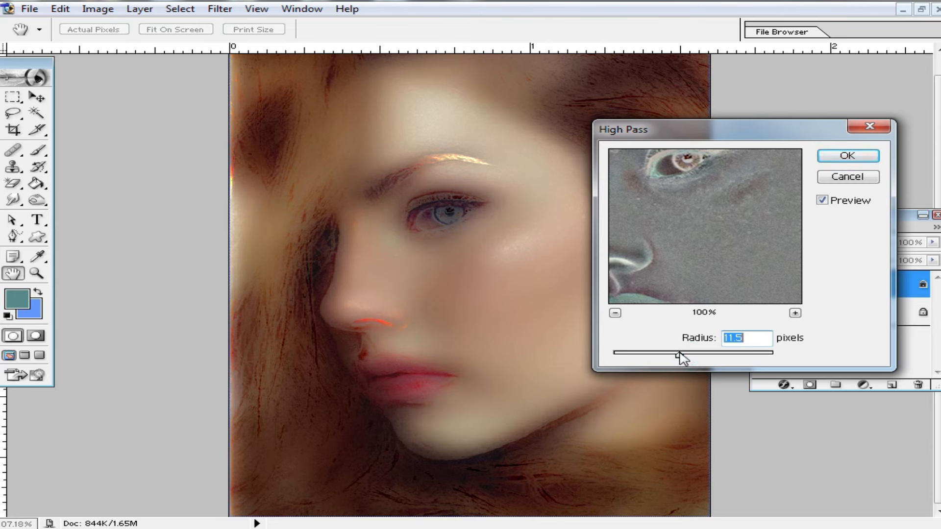
left_click(848, 155)
key("t")
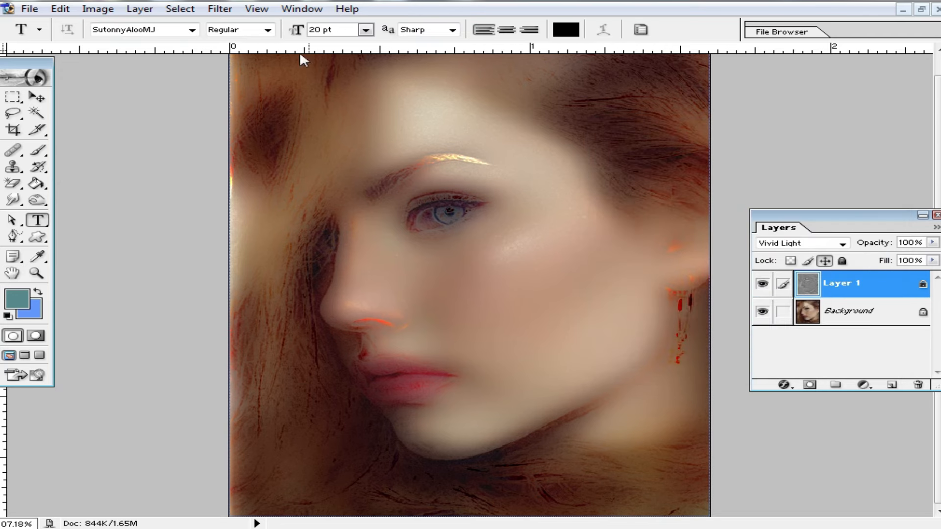
- Apply a Gaussian Blur with a radius of 0.6 pixels to the filtered layer
left_click(219, 10)
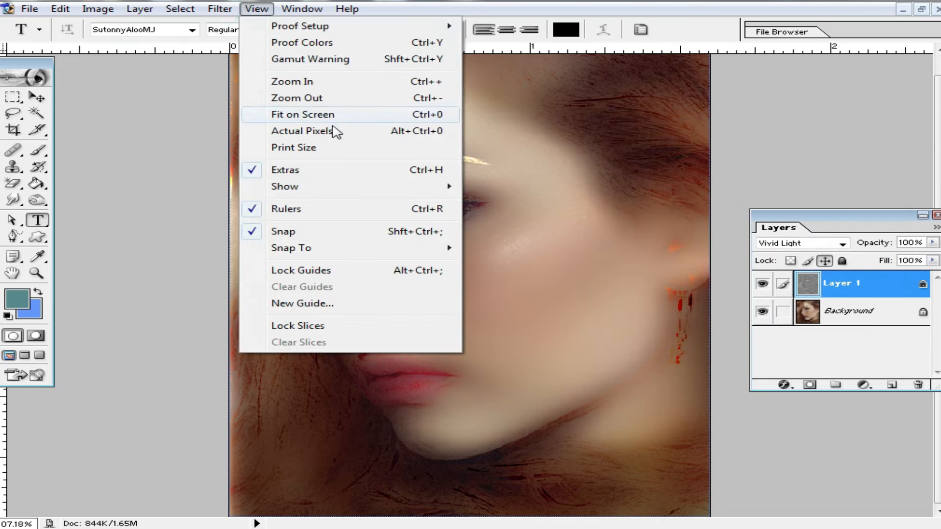
mouse_move(280, 129)
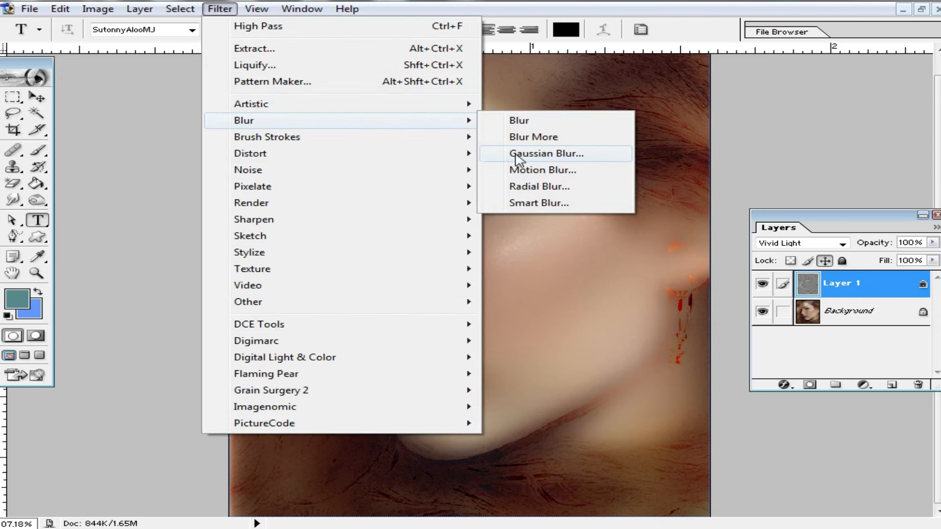
left_click(546, 153)
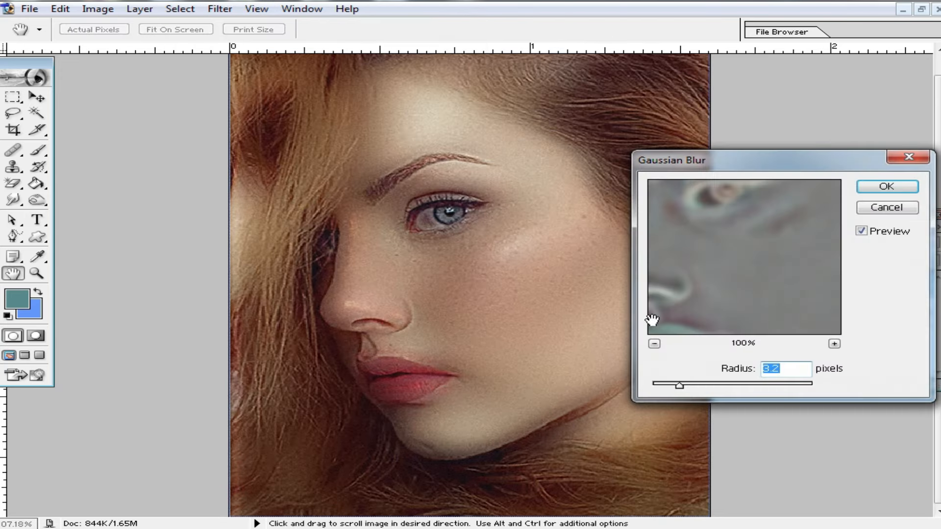
left_click_drag(683, 389, 658, 387)
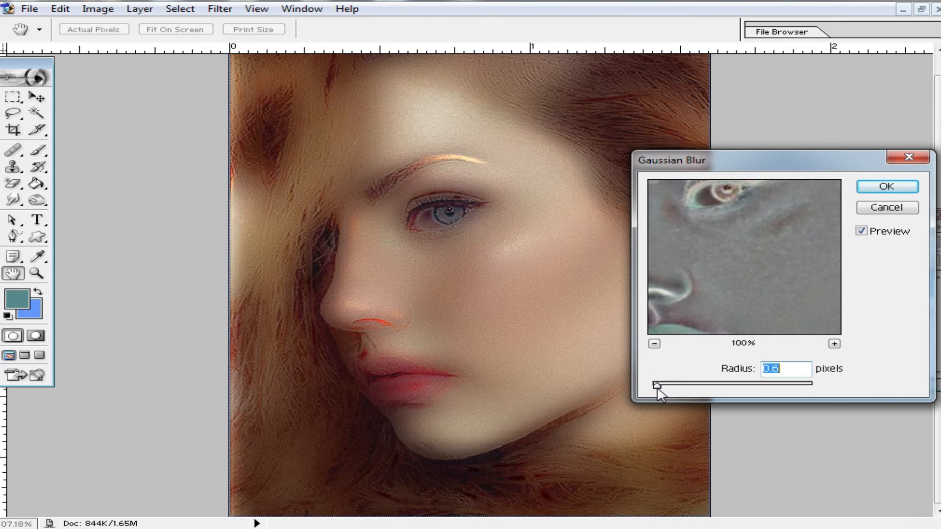
left_click(887, 187)
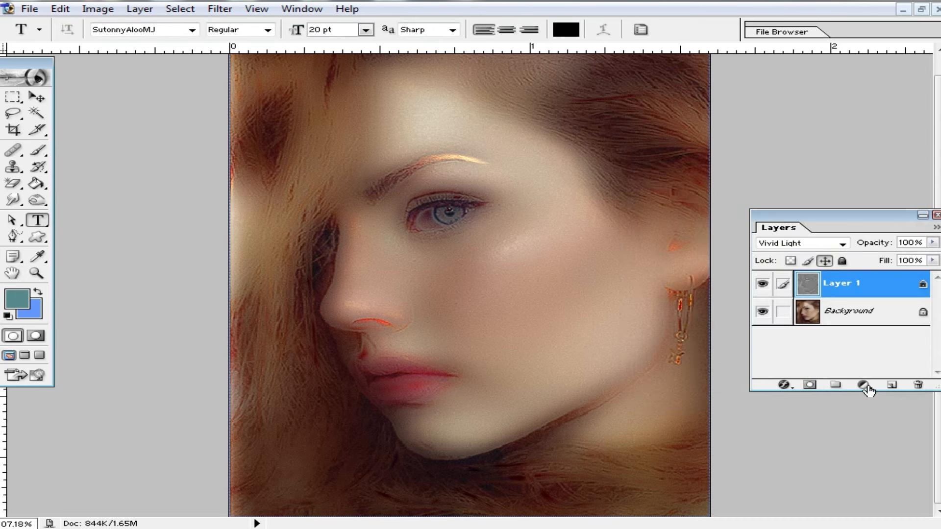
- Add a layer mask to Layer 1 and invert it to black to hide the smoothing effect
left_click(811, 385)
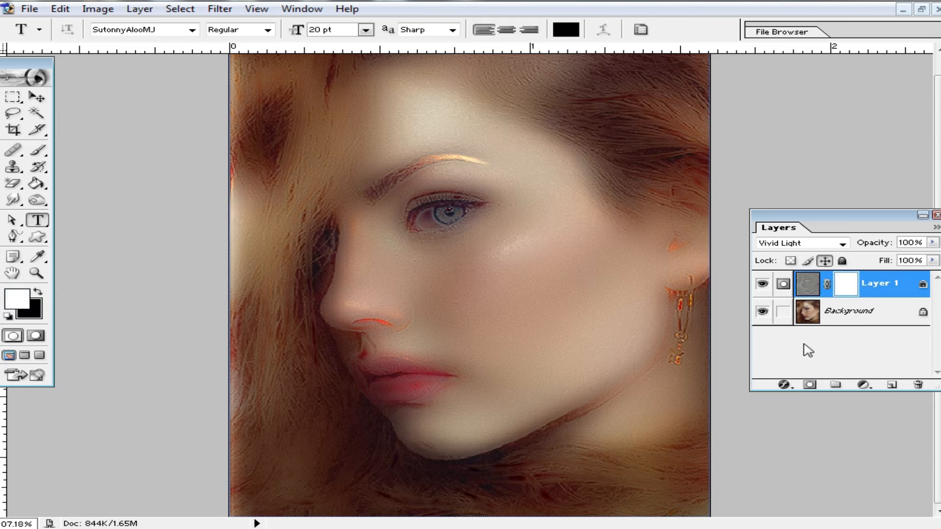
key("ctrl+i")
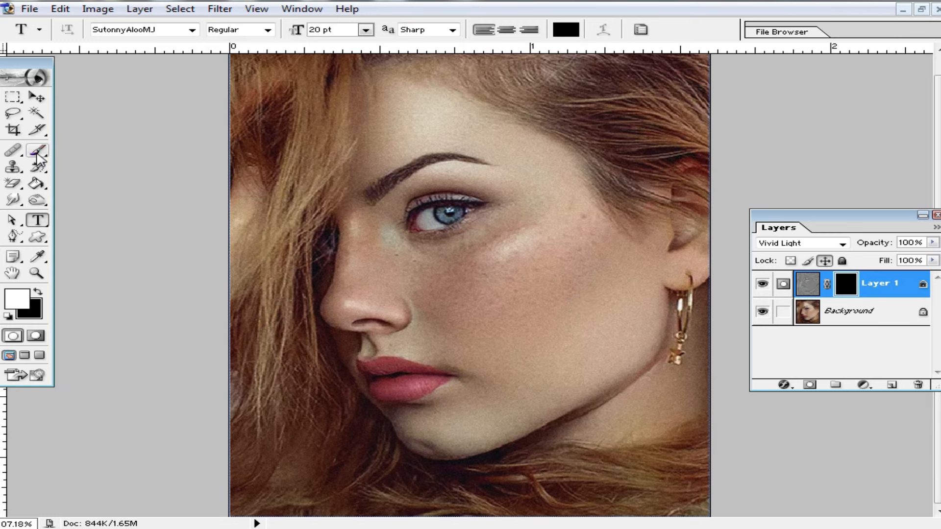
- Set up the Eraser with white as the background color and a soft 21 px brush
right_click(18, 184)
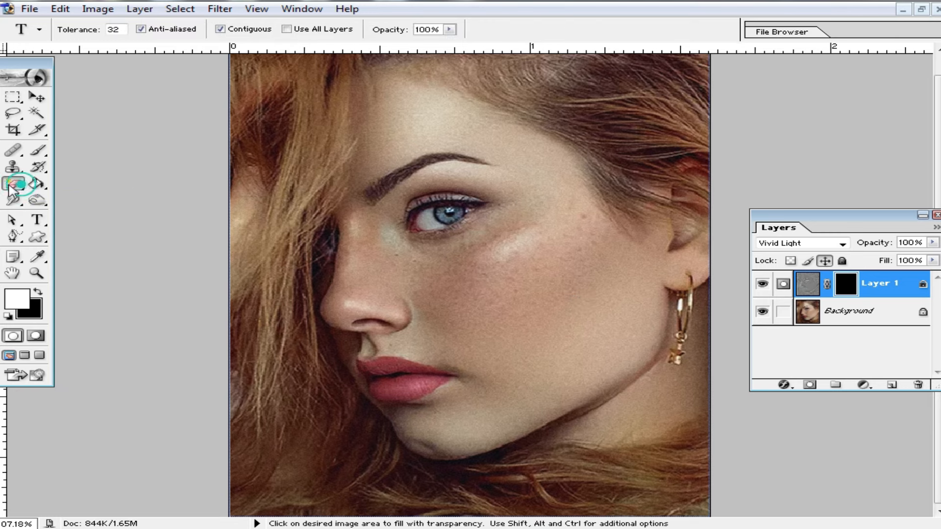
left_click(120, 184)
left_click(37, 292)
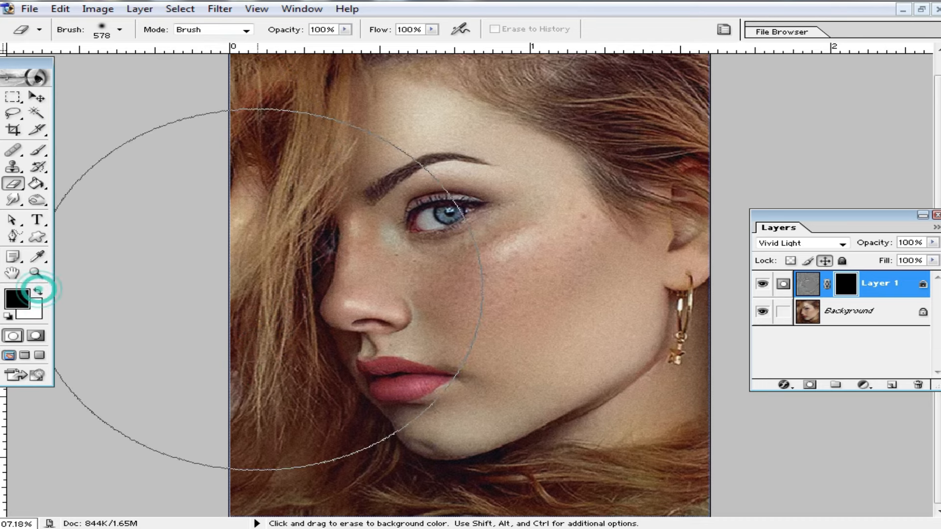
right_click(647, 294)
left_click_drag(626, 294, 614, 294)
left_click_drag(769, 354, 769, 366)
left_click(681, 401)
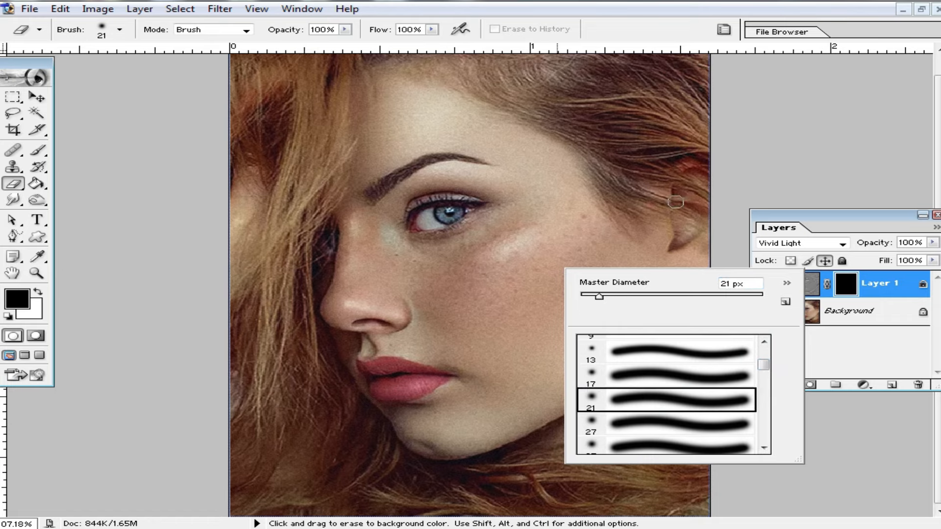
left_click(662, 162)
- Erase the black mask over the cheek with a 71 px brush to reveal the skin smoothing
left_click(619, 240, "ctrl")
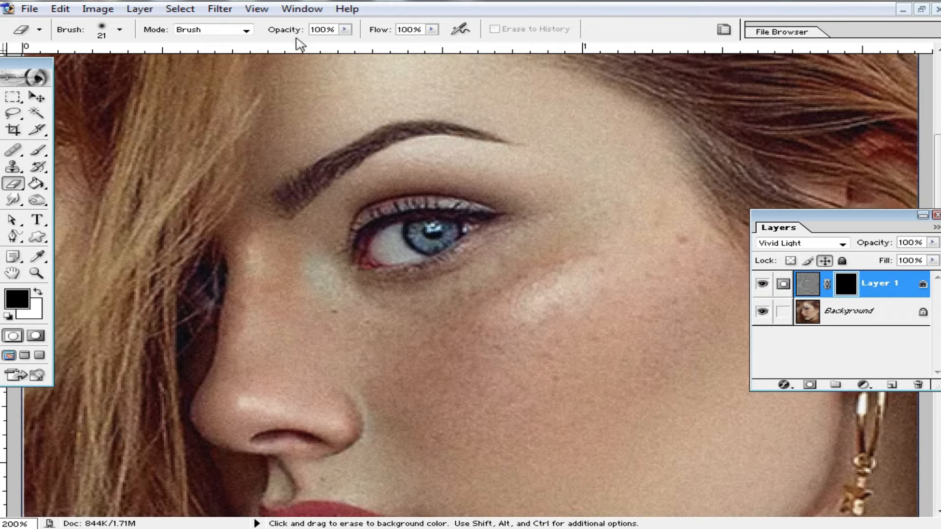
scroll(608, 312, "down", 5)
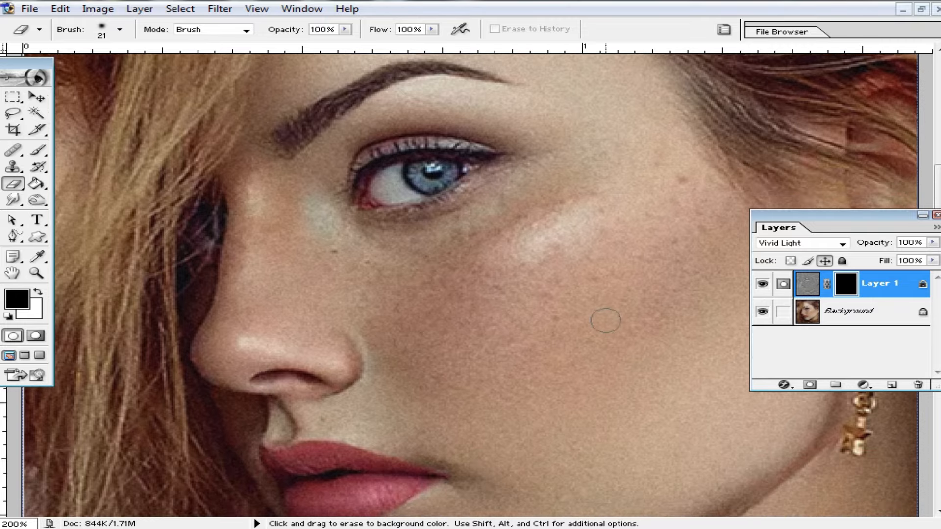
right_click(573, 268)
left_click_drag(651, 294, 661, 293)
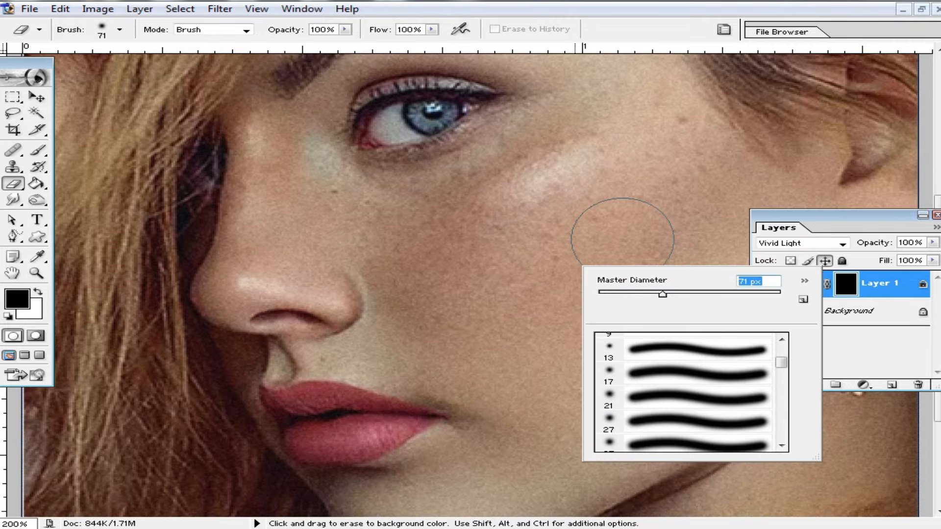
left_click(641, 220)
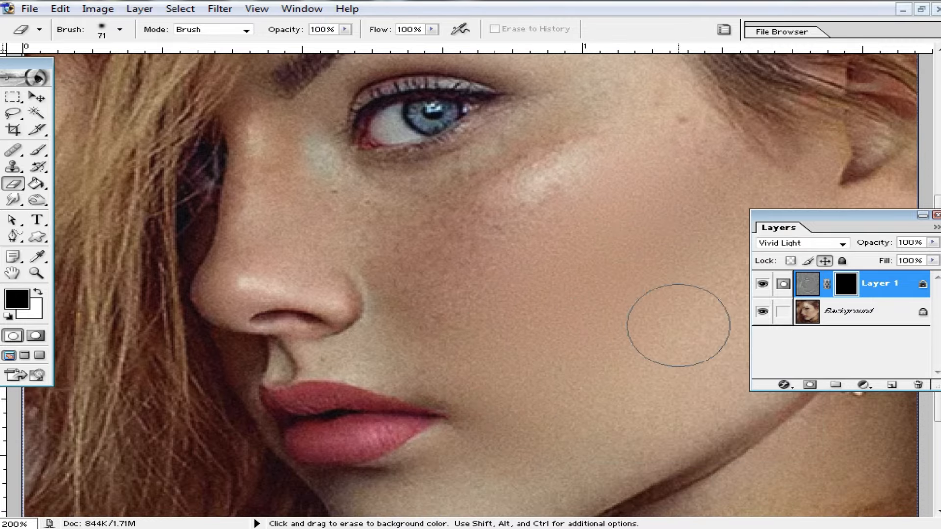
mouse_move(455, 201)
left_mouse_down()
mouse_move(546, 204)
mouse_move(603, 147)
mouse_move(694, 203)
mouse_move(605, 427)
mouse_move(644, 291)
left_mouse_up()
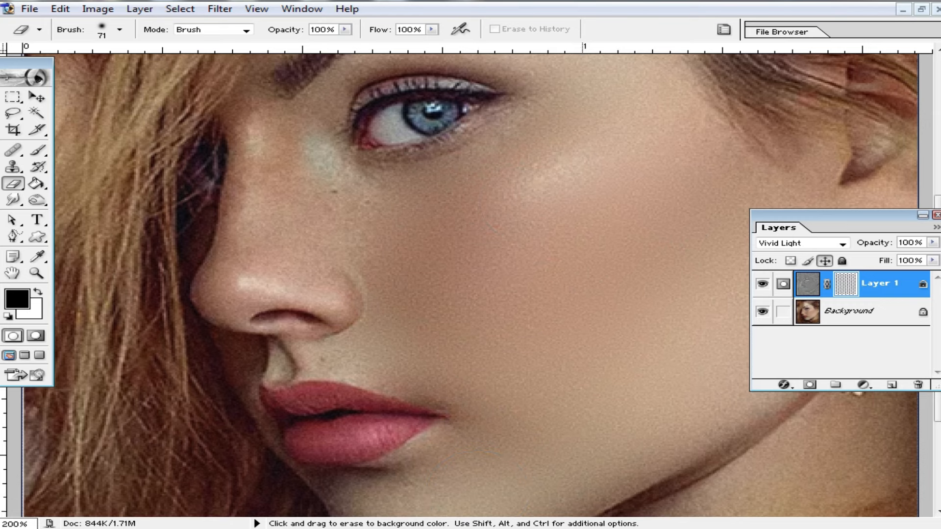
- Erase the mask along the jaw, chin and the skin beside the nose with a 39 px brush
left_click(534, 264, "ctrl")
left_click(550, 274, "alt")
left_click(550, 273, "alt")
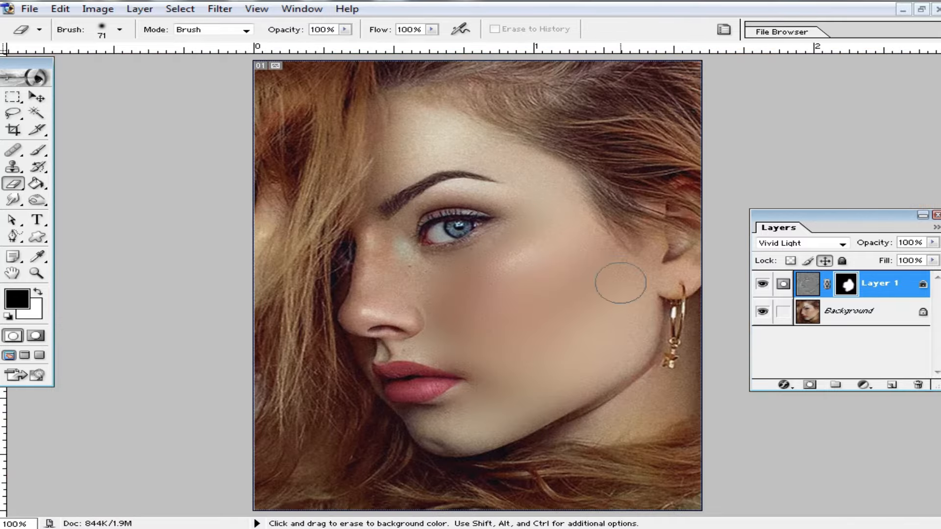
right_click(617, 279)
left_click_drag(693, 313, 663, 319)
left_click(599, 273)
mouse_move(629, 362)
left_mouse_down()
mouse_move(440, 444)
mouse_move(488, 413)
mouse_move(423, 423)
left_mouse_up()
mouse_move(430, 315)
left_mouse_down()
mouse_move(389, 299)
mouse_move(359, 304)
mouse_move(402, 256)
left_mouse_up()
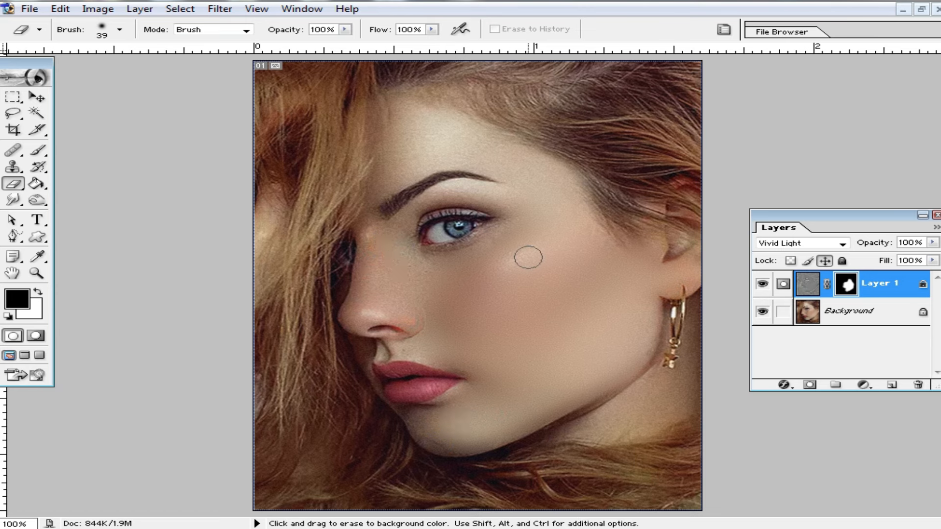
- Erase the mask over the nose and forehead to smooth the skin there
left_click_drag(361, 313, 355, 316)
left_click_drag(388, 257, 376, 236)
left_click_drag(385, 187, 387, 164)
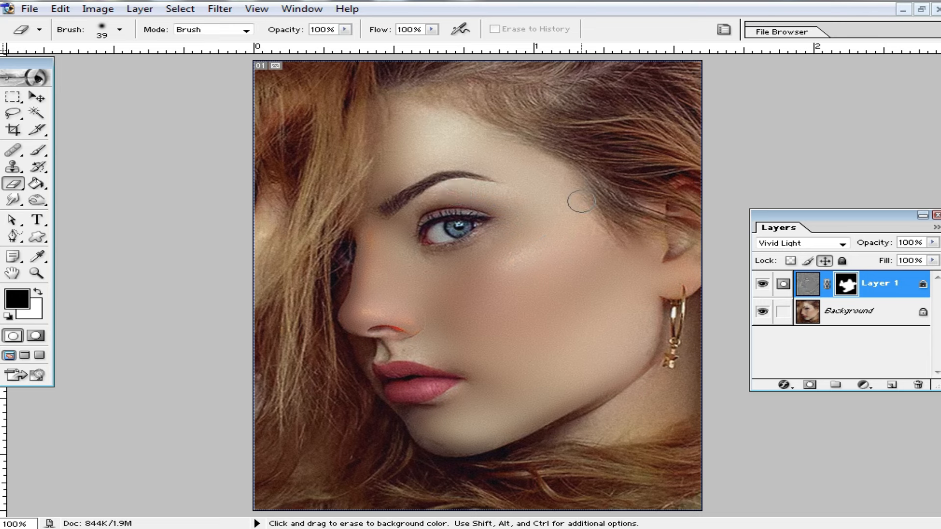
- Erase the mask over the neck below the jaw, undoing a stray stroke along the jaw edge
left_click_drag(630, 307, 595, 426)
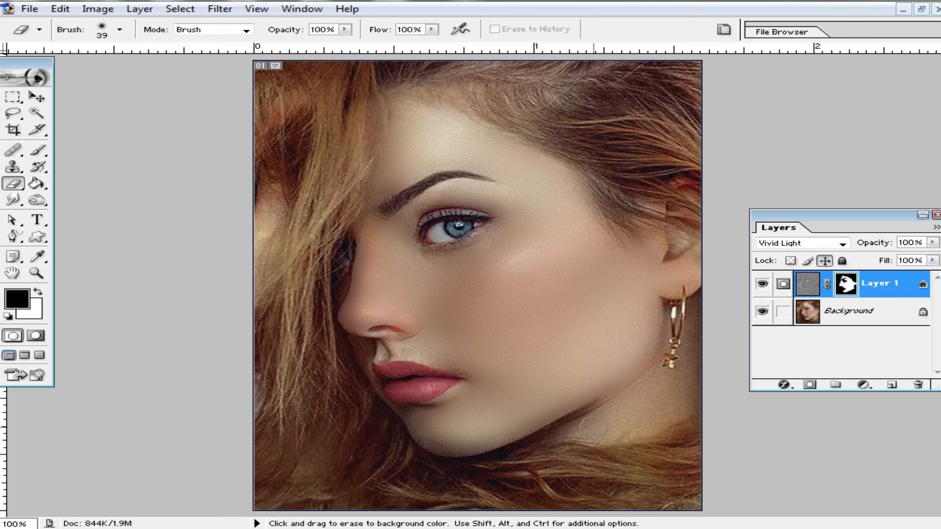
mouse_move(637, 293)
left_mouse_down()
mouse_move(643, 332)
mouse_move(642, 323)
left_mouse_up()
key("ctrl+z")
left_click_drag(655, 402, 598, 441)
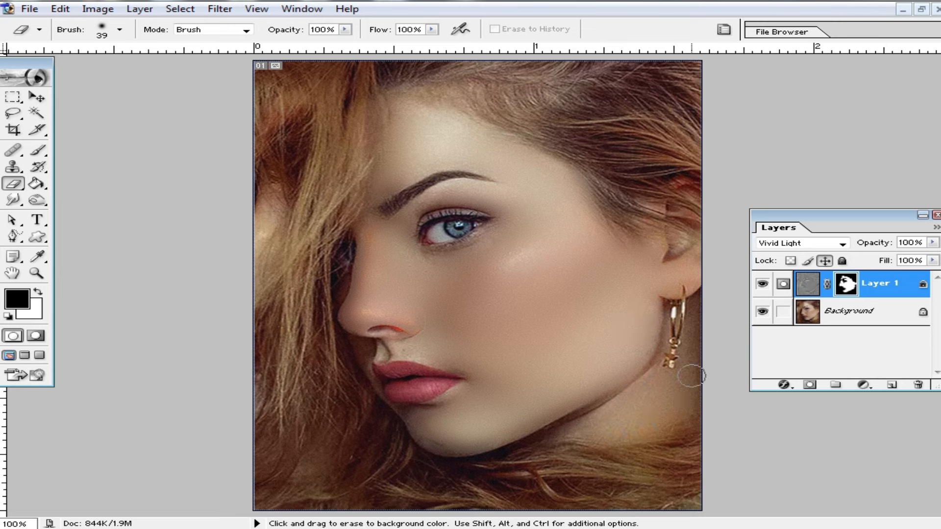
- Examine the smoothed skin up close around the eye, nose, lips and jaw
left_click(534, 256, "ctrl")
left_click(532, 257, "ctrl")
left_click(512, 314, "ctrl")
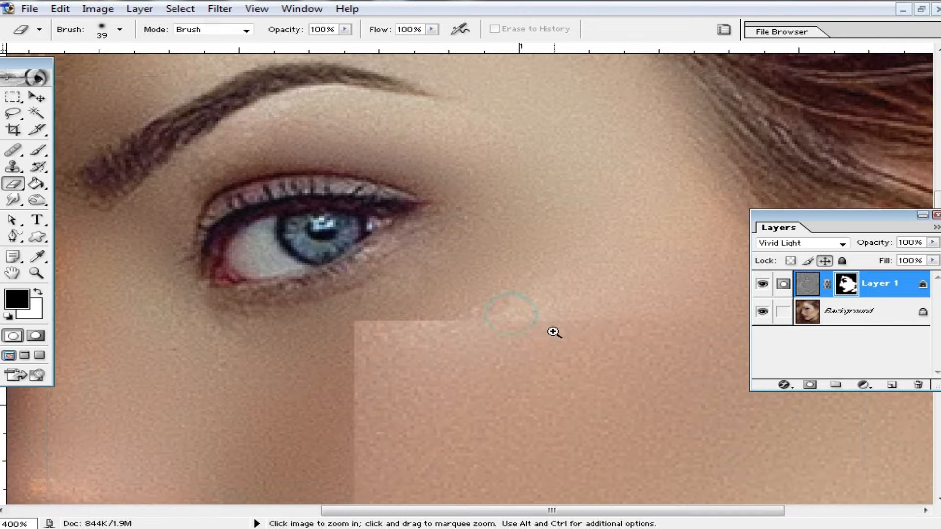
left_click(538, 333, "ctrl+alt")
left_click(539, 333, "ctrl+alt")
left_click_drag(504, 353, 502, 183)
left_click(614, 217, "ctrl+alt")
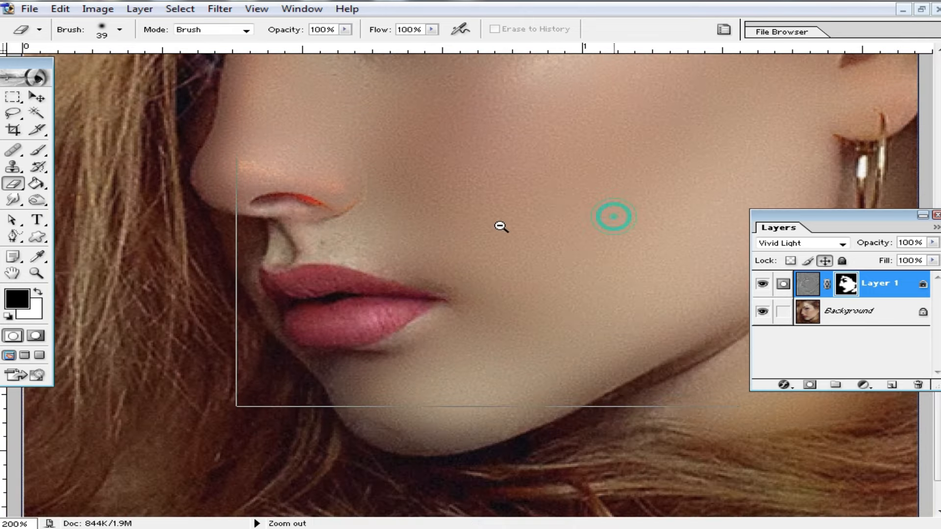
left_click(460, 192, "ctrl+alt")
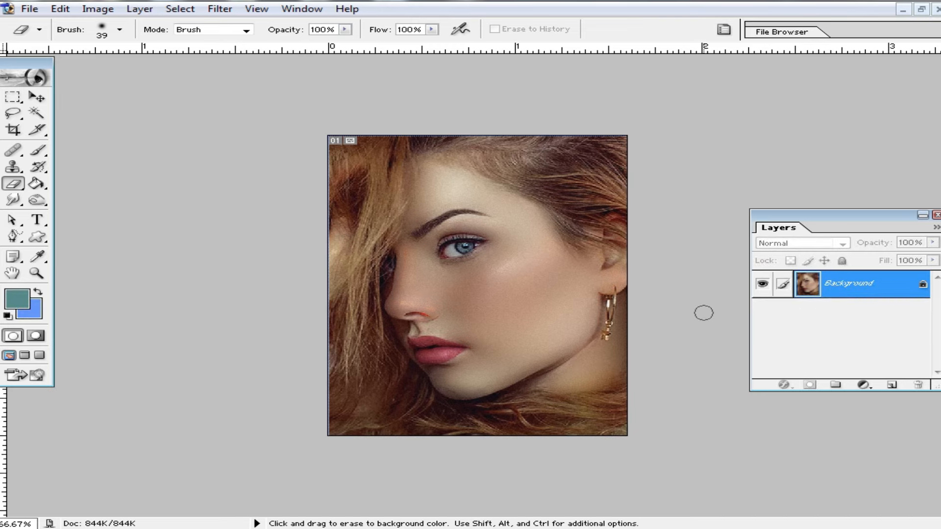
- Examine the flattened portrait's skin texture up close across the cheek, below the eye and beside the nose
key("ctrl+0")
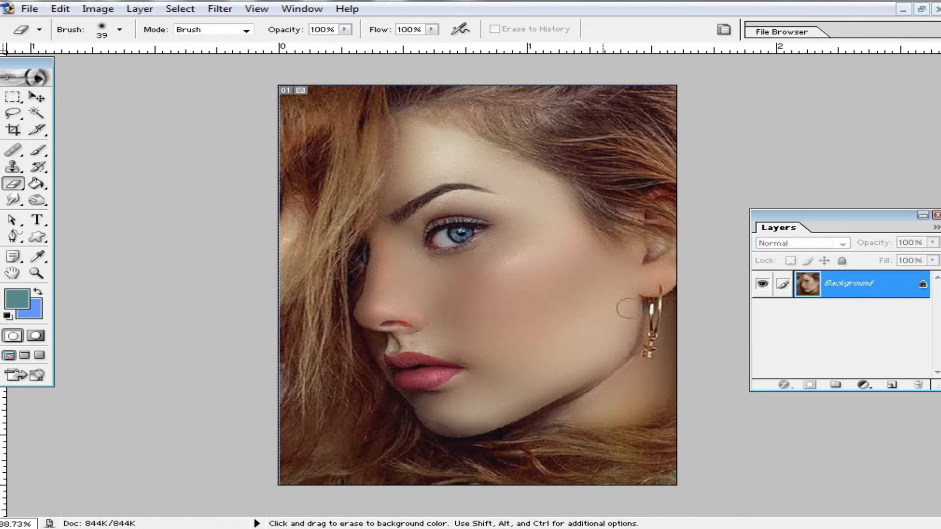
left_click(497, 267, "ctrl")
left_click(492, 279, "ctrl")
left_click(492, 297, "ctrl")
left_click(595, 274, "ctrl")
left_click_drag(521, 230, 496, 354)
left_click(526, 239, "ctrl+alt")
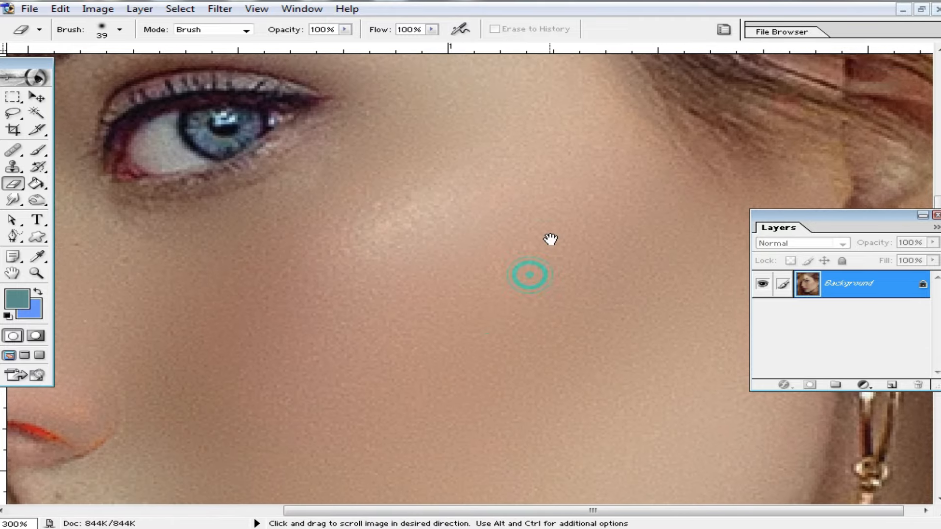
left_click_drag(551, 242, 458, 326)
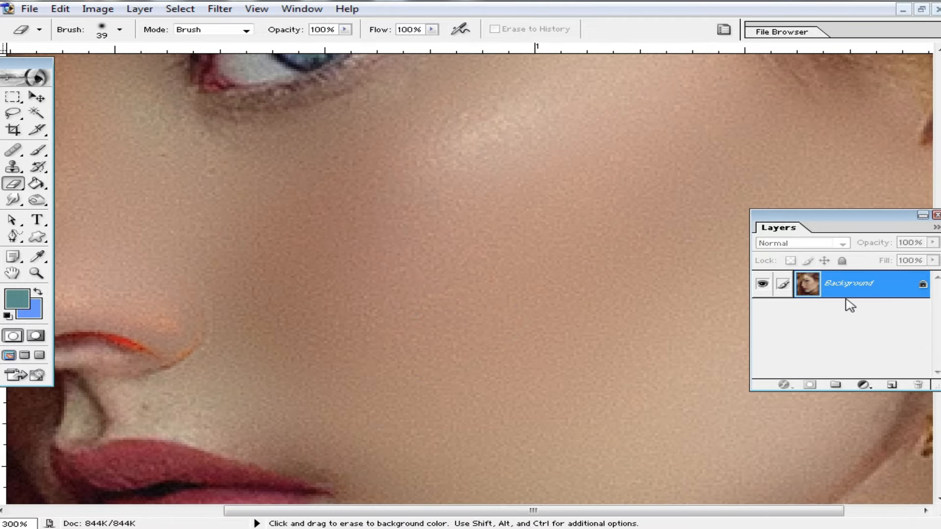
left_click(487, 288, "ctrl")
- Duplicate the Background layer and apply a Gaussian Blur with a 5.8 pixel radius to the copy
key("ctrl+j")
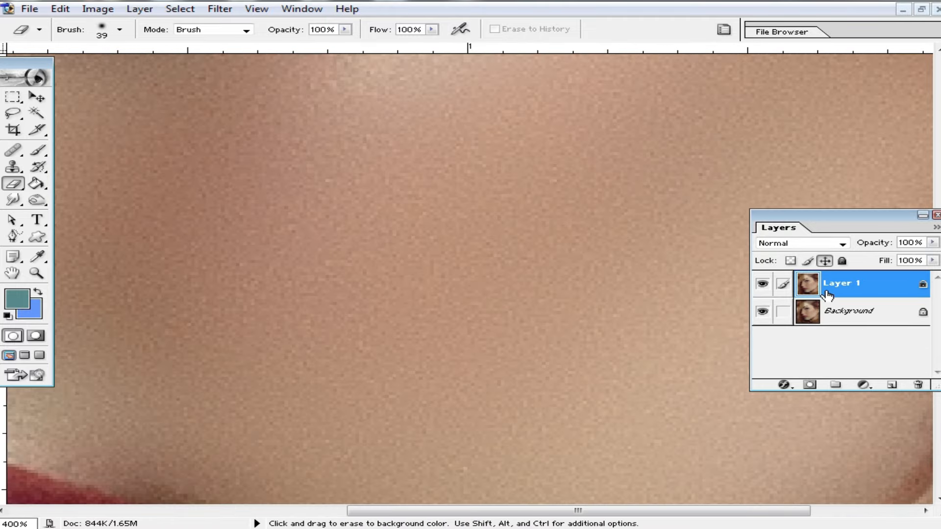
left_click(218, 10)
mouse_move(265, 120)
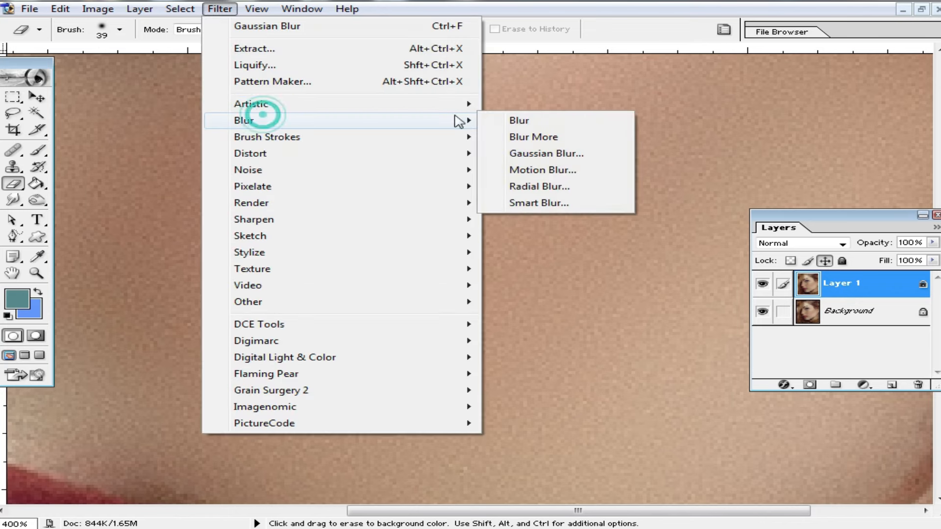
left_click(539, 154)
left_click_drag(682, 387, 700, 388)
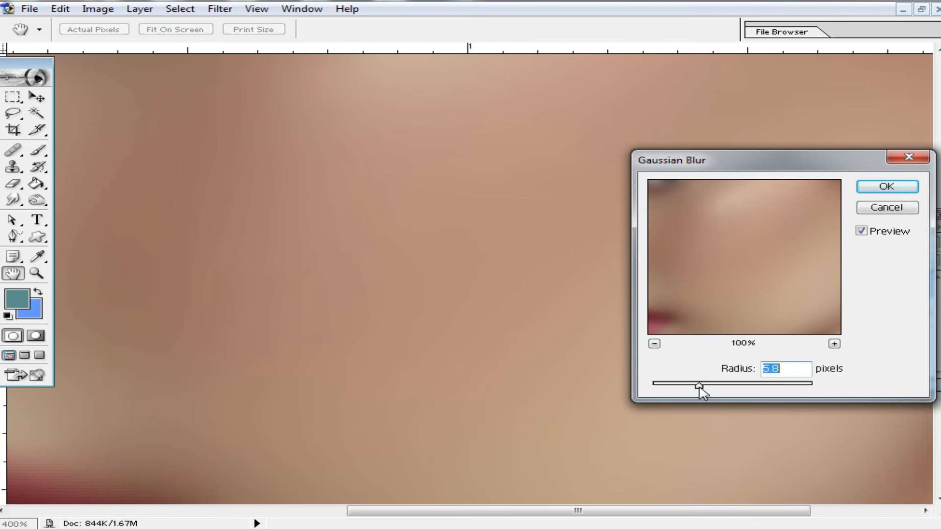
left_click(888, 188)
- Add a layer mask inverted to black on the blurred layer and erase it over the middle and lower cheek
key("e")
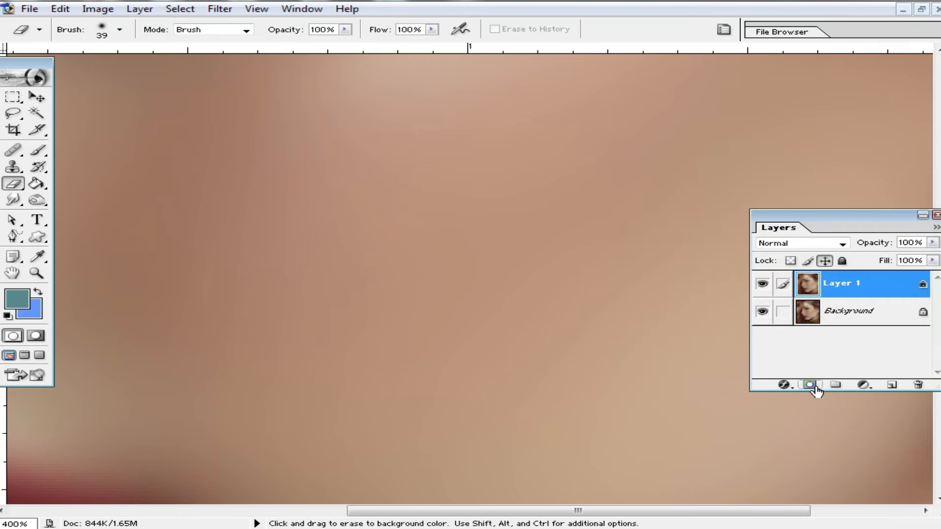
left_click(810, 385)
key("ctrl+i")
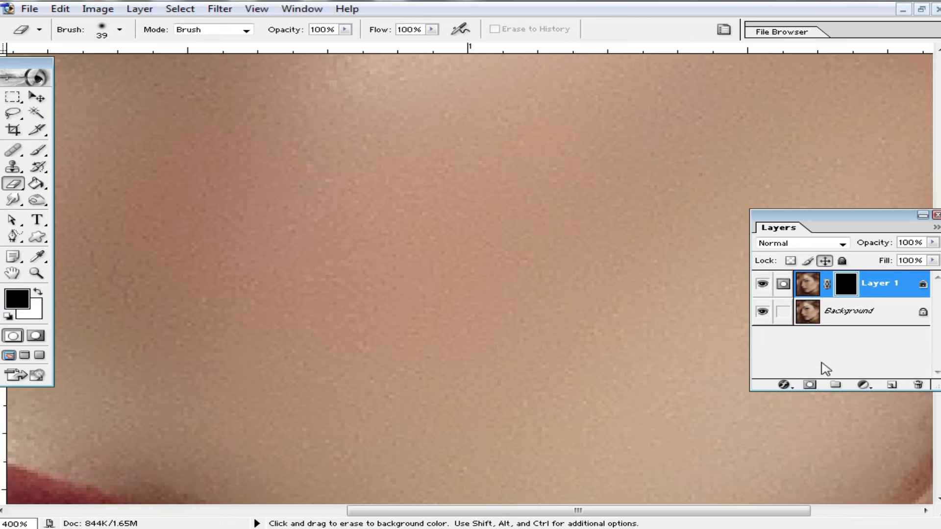
left_click_drag(411, 218, 465, 196)
left_click_drag(432, 337, 512, 358)
left_click(521, 323, "alt")
mouse_move(536, 307)
left_mouse_down()
mouse_move(538, 329)
mouse_move(618, 250)
mouse_move(590, 431)
mouse_move(543, 471)
mouse_move(663, 396)
mouse_move(704, 383)
mouse_move(746, 309)
mouse_move(455, 325)
mouse_move(341, 295)
left_mouse_up()
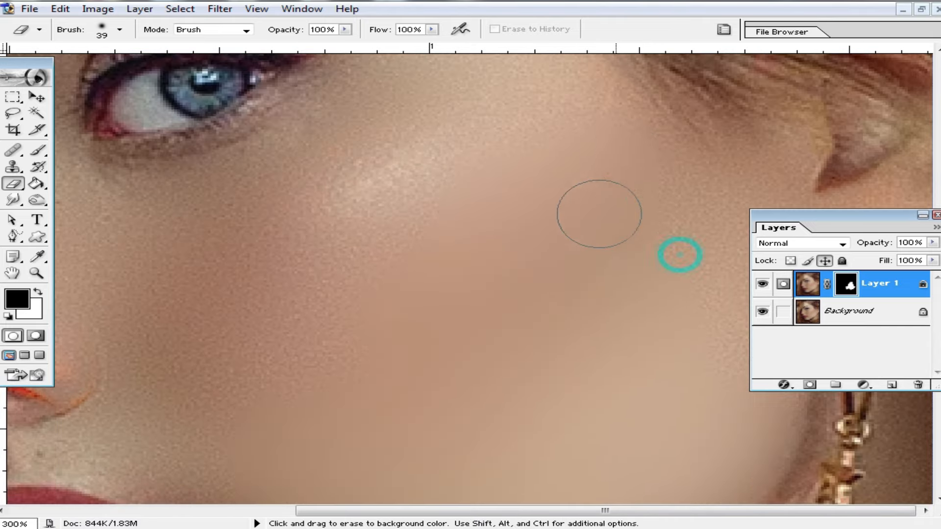
- Erase the mask over the upper cheek, the skin below the eye and the cheek area toward the nose
mouse_move(599, 214)
left_mouse_down()
mouse_move(725, 301)
mouse_move(715, 159)
mouse_move(397, 141)
mouse_move(254, 166)
mouse_move(235, 186)
left_mouse_up()
left_click_drag(460, 258, 504, 235)
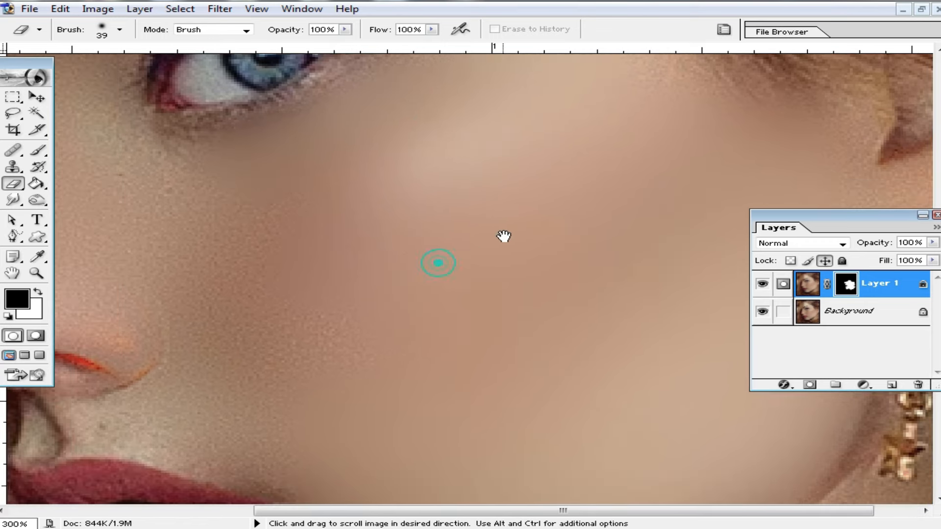
mouse_move(291, 354)
left_mouse_down()
mouse_move(146, 422)
mouse_move(265, 455)
mouse_move(194, 269)
mouse_move(93, 272)
mouse_move(80, 299)
left_mouse_up()
left_click(255, 270, "alt")
- Enlarge the eraser brush to 59 px, erase the mask beside and over the nose, and undo the stroke across the nostril
right_click(467, 311)
left_click_drag(553, 311, 557, 312)
left_click(429, 298)
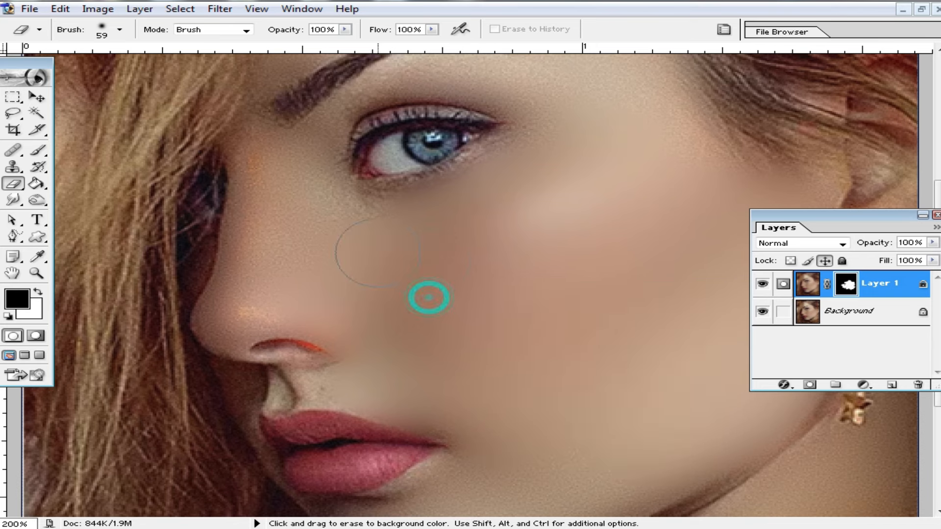
mouse_move(292, 283)
left_mouse_down()
mouse_move(227, 295)
mouse_move(235, 311)
mouse_move(361, 325)
left_mouse_up()
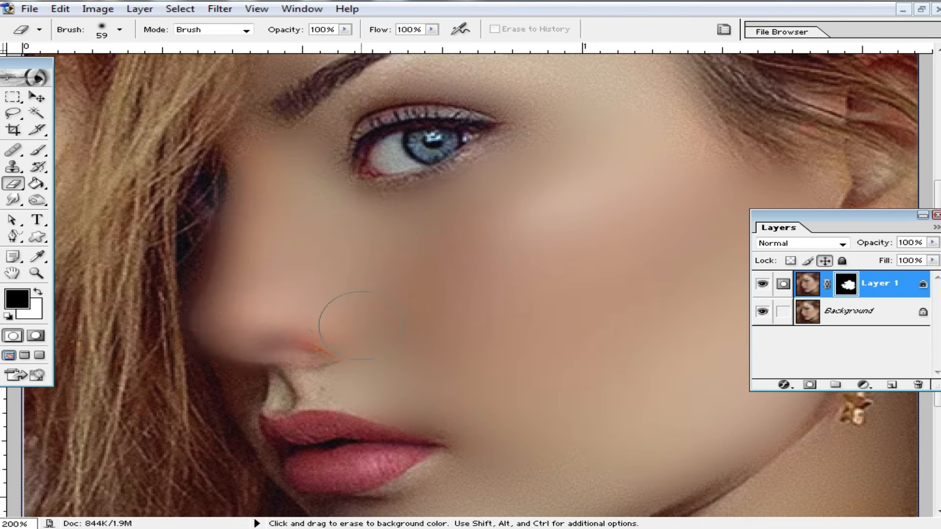
key("ctrl+z")
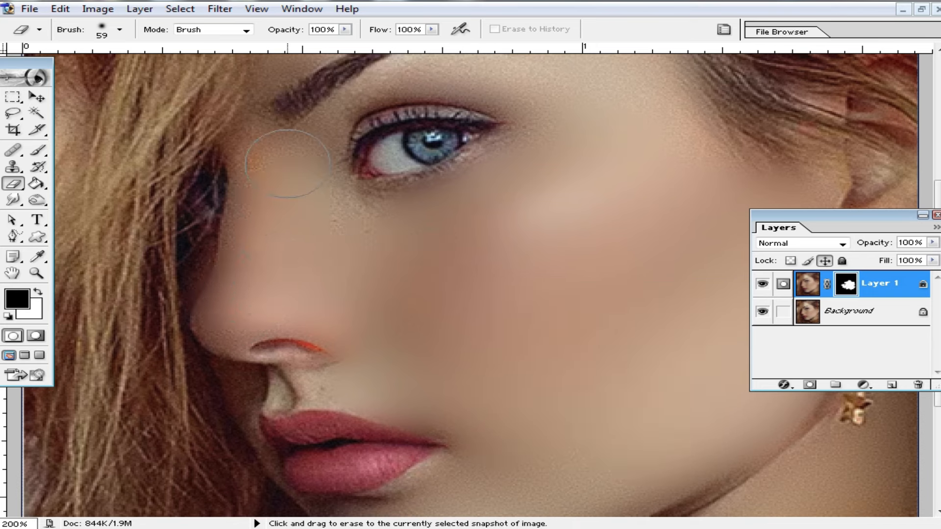
key("ctrl+0")
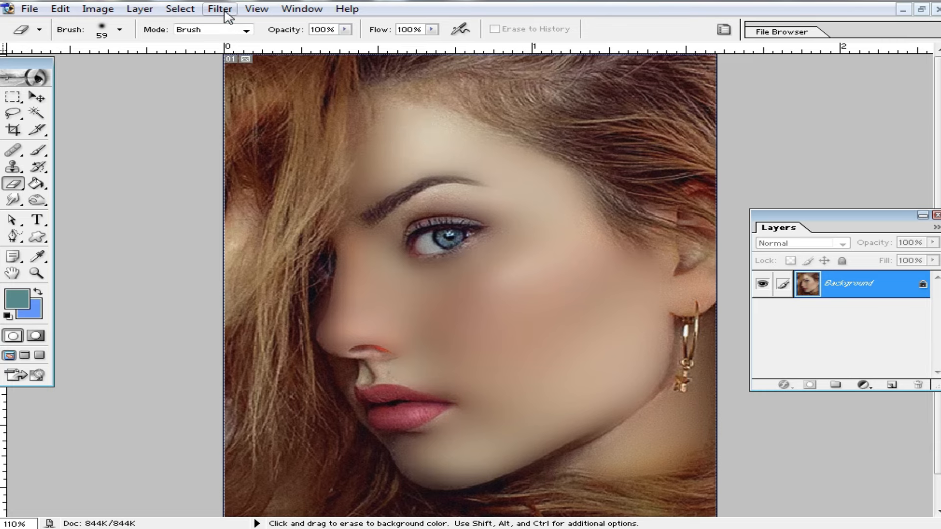
- Apply the Imagenomic Noiseware Professional filter to the flattened portrait with sharpening set to 0
left_click(217, 9)
mouse_move(294, 406)
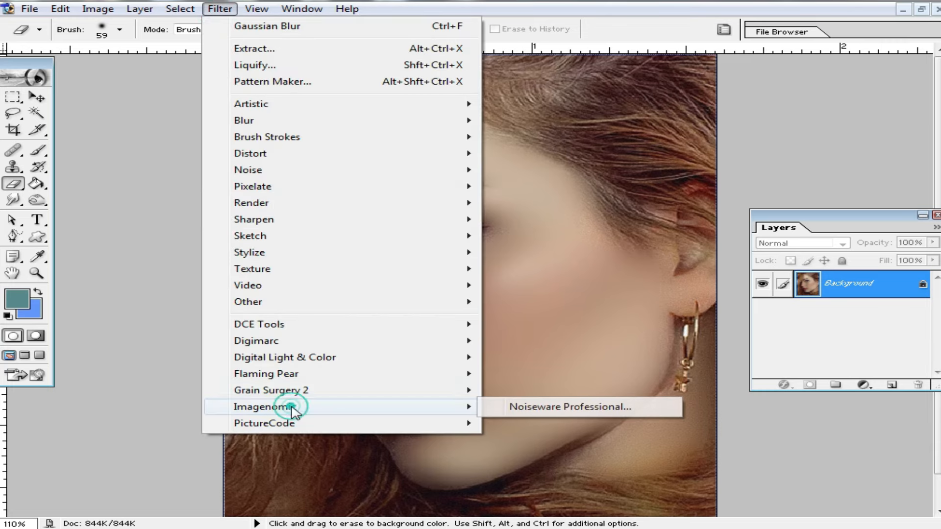
left_click(543, 406)
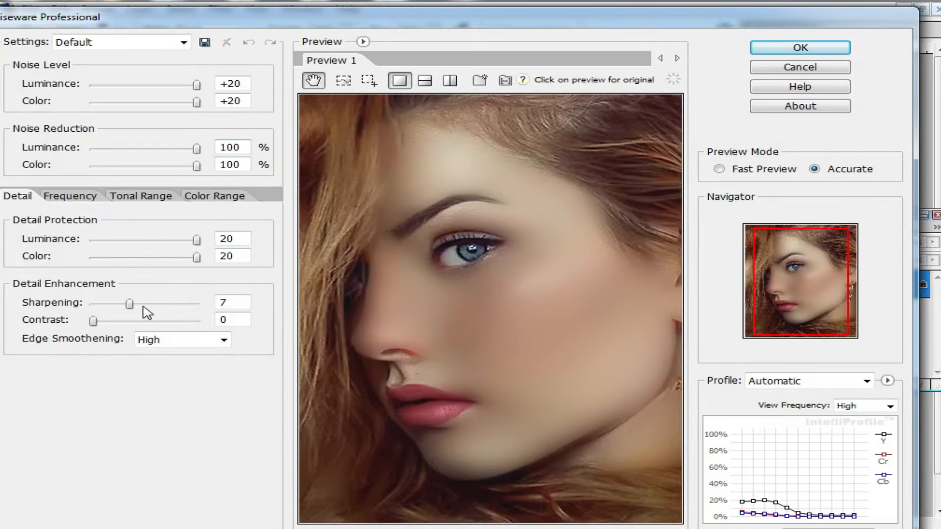
left_click_drag(130, 309, 94, 306)
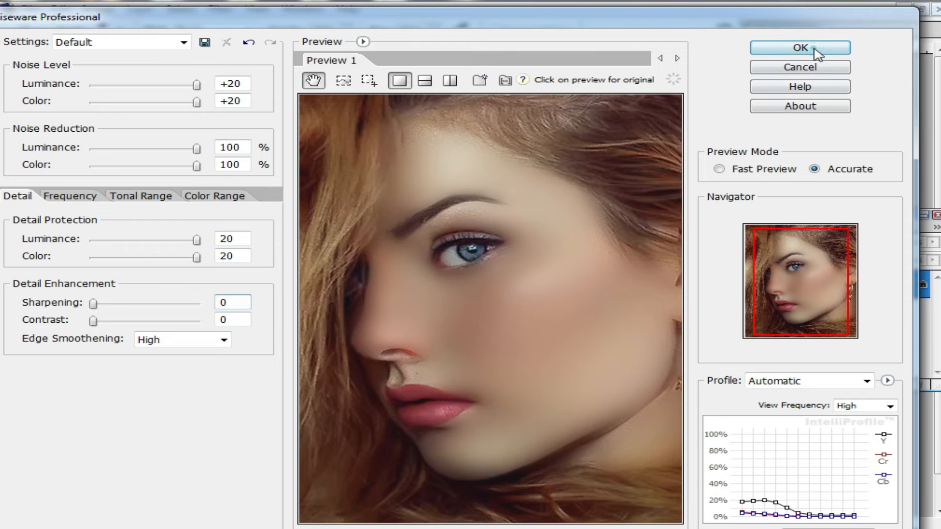
left_click(781, 49)
- Examine the noise-reduced skin up close around the cheek and eye, and view the whole portrait
left_click(494, 258, "ctrl")
left_click(505, 303, "ctrl")
left_click_drag(567, 368, 485, 162)
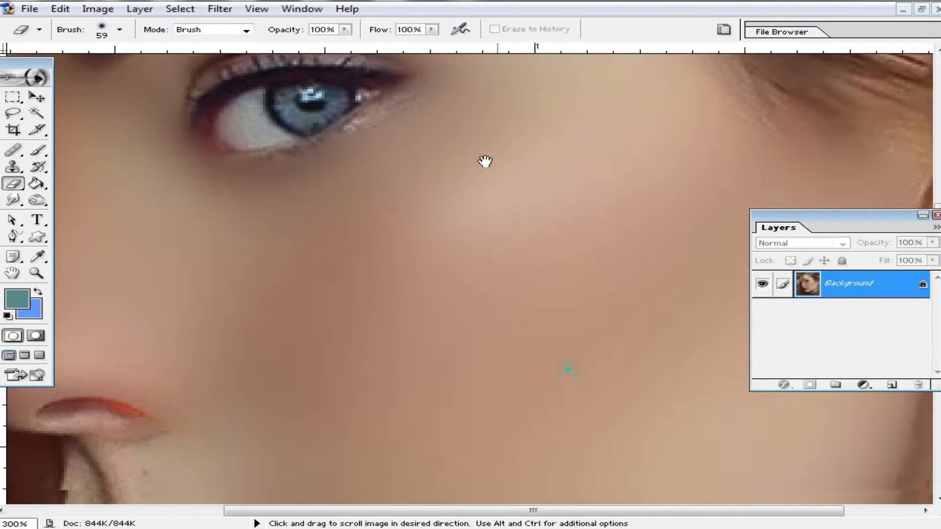
left_click_drag(511, 302, 573, 105)
left_click_drag(555, 203, 542, 336)
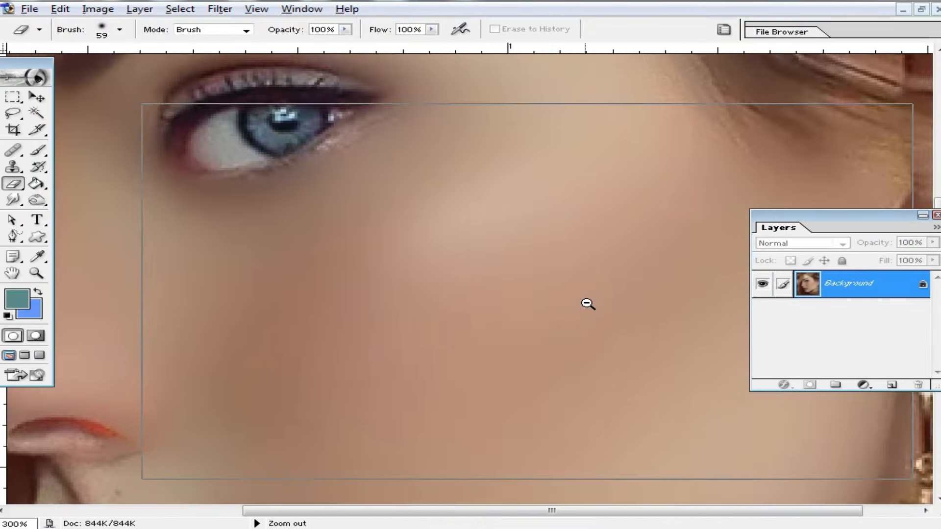
left_click(588, 304, "ctrl+alt")
left_click(589, 301, "ctrl+alt")
left_click(590, 301, "ctrl+alt")
key("ctrl+0")
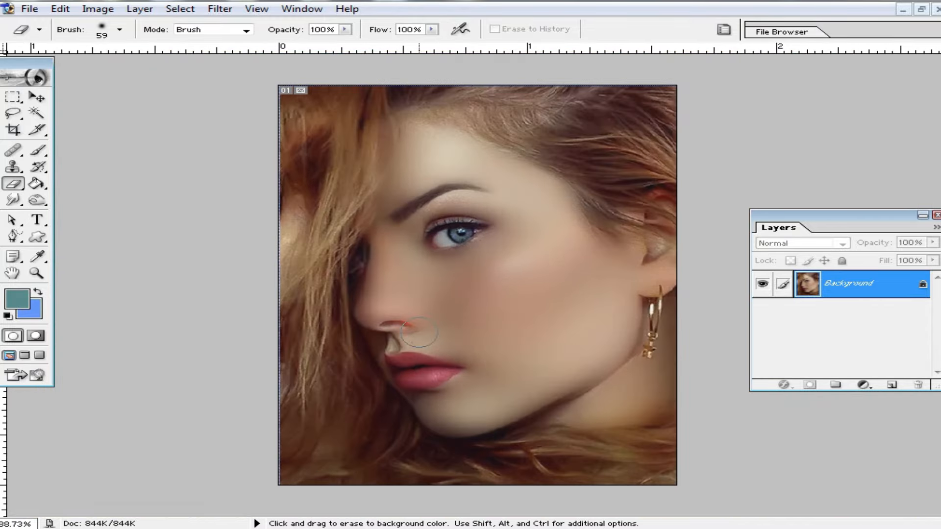
- Float the portrait's window and check which image files are already on the Desktop
left_click(922, 10)
left_click_drag(519, 82, 391, 79)
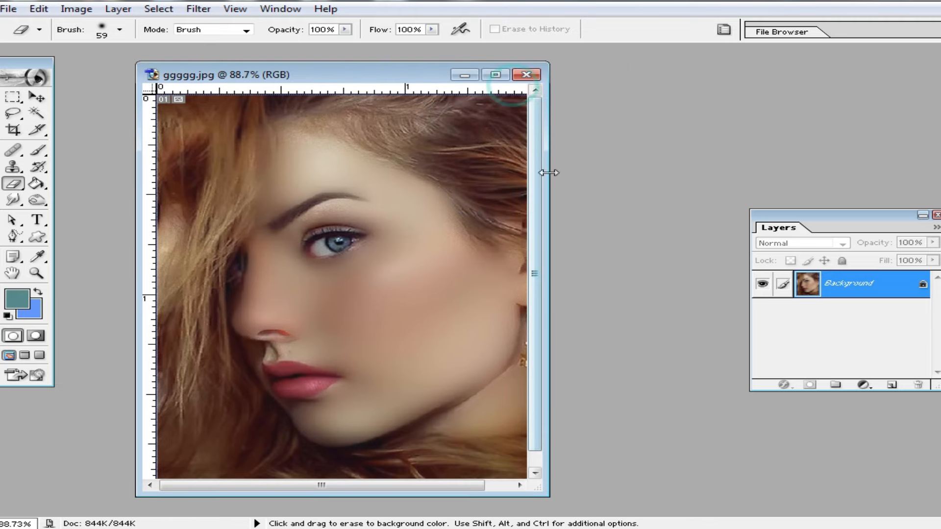
double_click(650, 183)
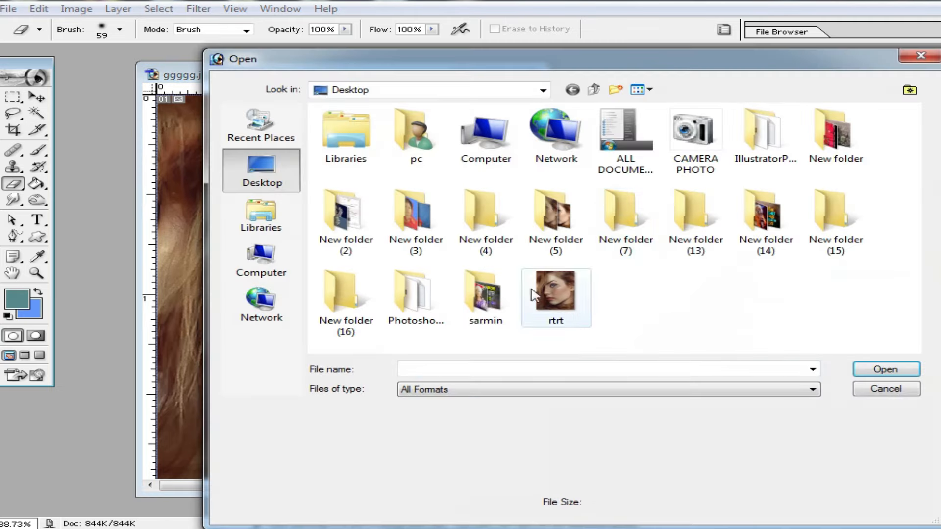
left_click(897, 387)
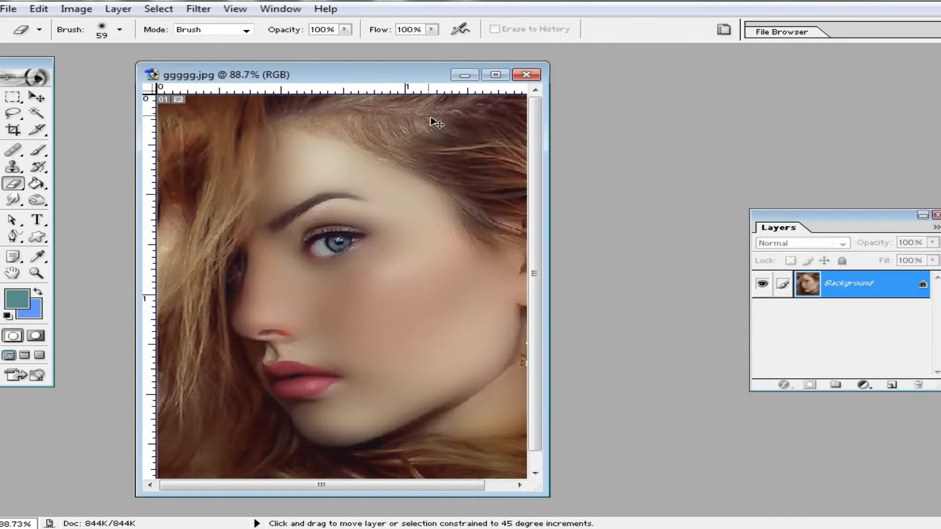
- Save the retouched portrait to the Desktop as a JPEG named tyuty and close the document
key("ctrl+shift+s")
type("tyuty")
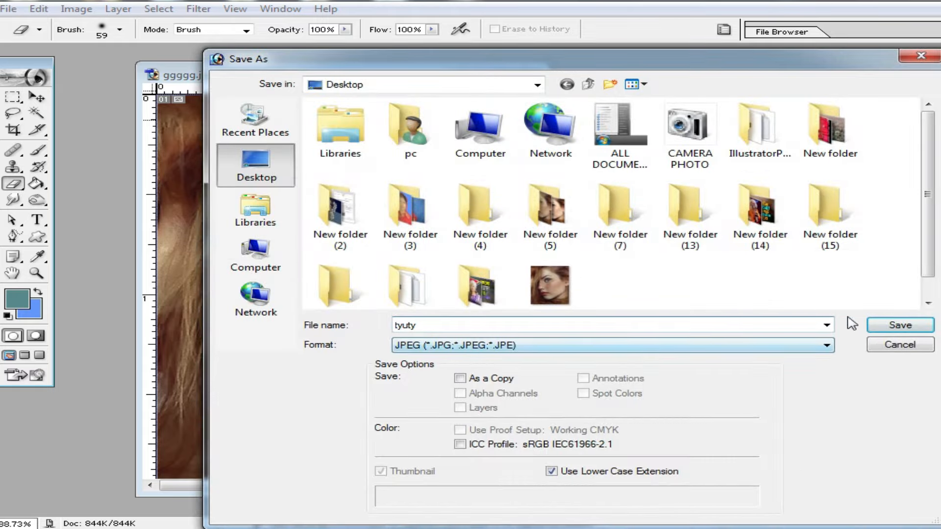
left_click(900, 325)
left_click(608, 161)
left_click(527, 75)
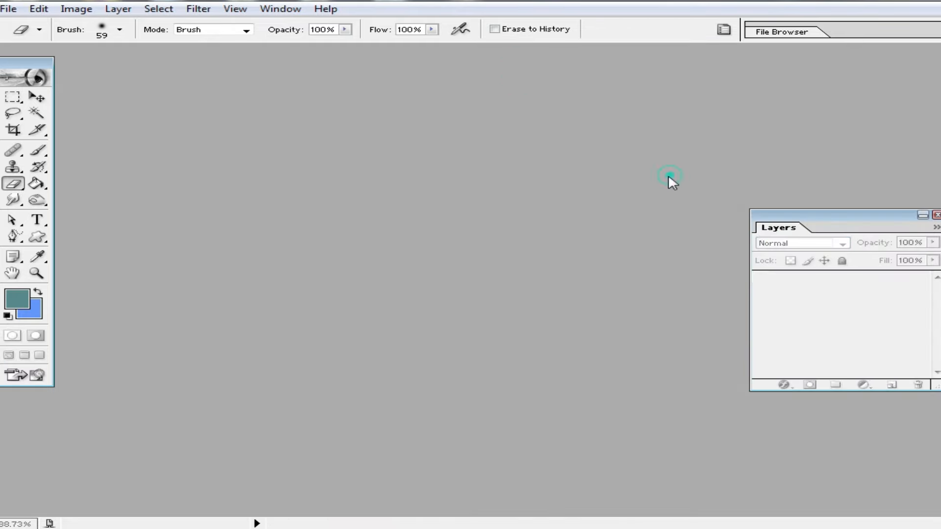
- Open rtrt.jpg and tyuty.jpg from the Desktop side by side, with the cheek in rtrt.jpg enlarged for comparison
double_click(668, 178)
left_click_drag(722, 284, 558, 317)
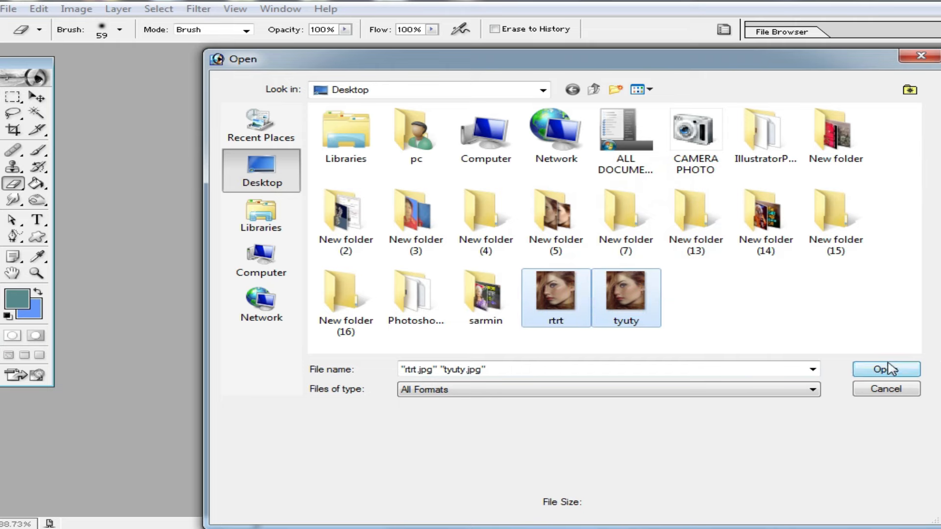
left_click(886, 371)
left_click_drag(239, 66, 631, 79)
left_click(367, 292)
left_click(294, 281)
left_click(332, 279)
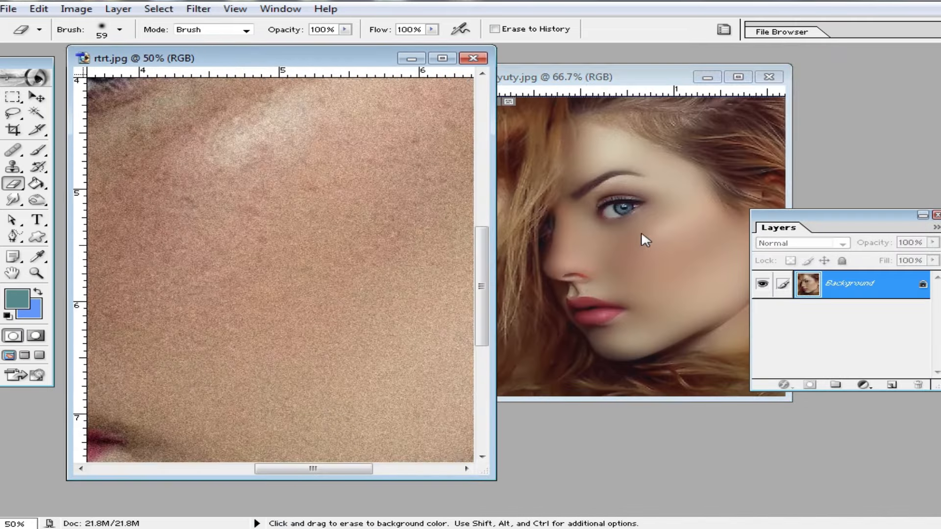
- Maximize tyuty.jpg and brighten it with an RGB Curves point at input 109, output 137
left_click(652, 76)
double_click(652, 75)
key("ctrl+0")
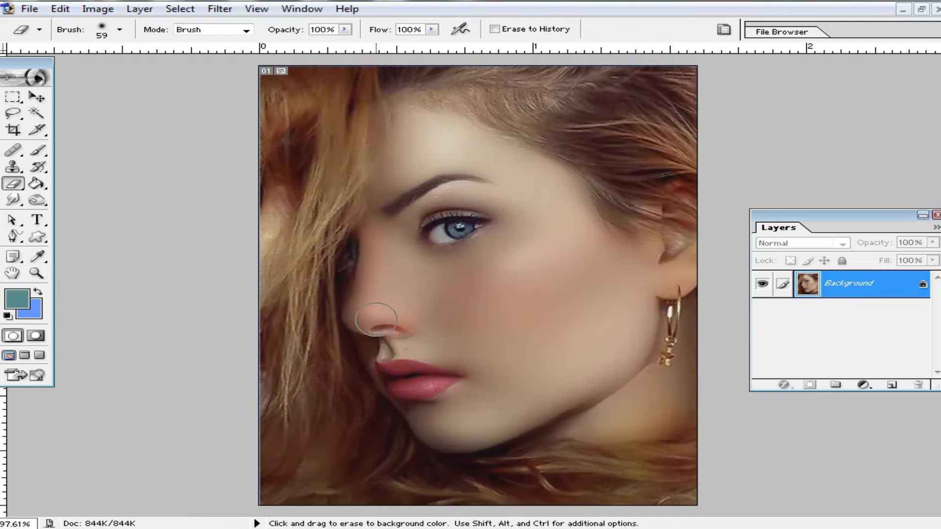
key("ctrl+m")
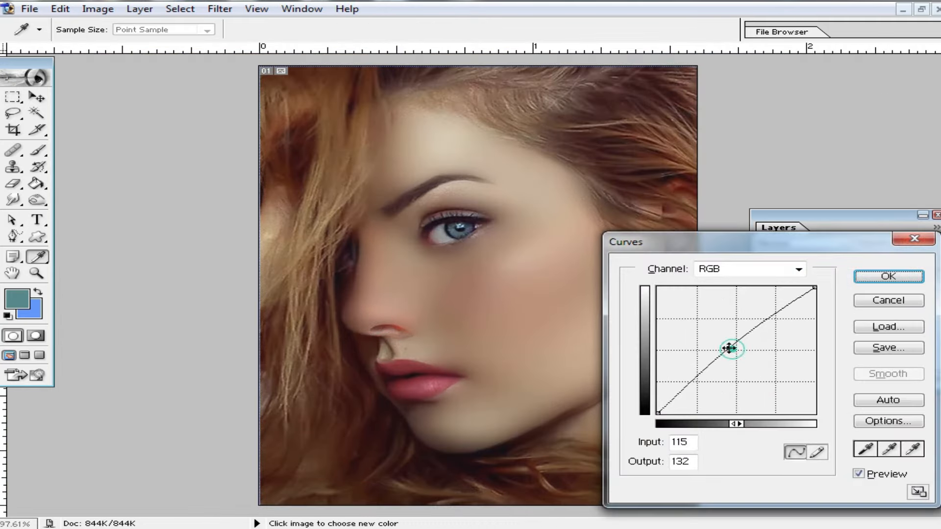
left_click_drag(729, 348, 725, 346)
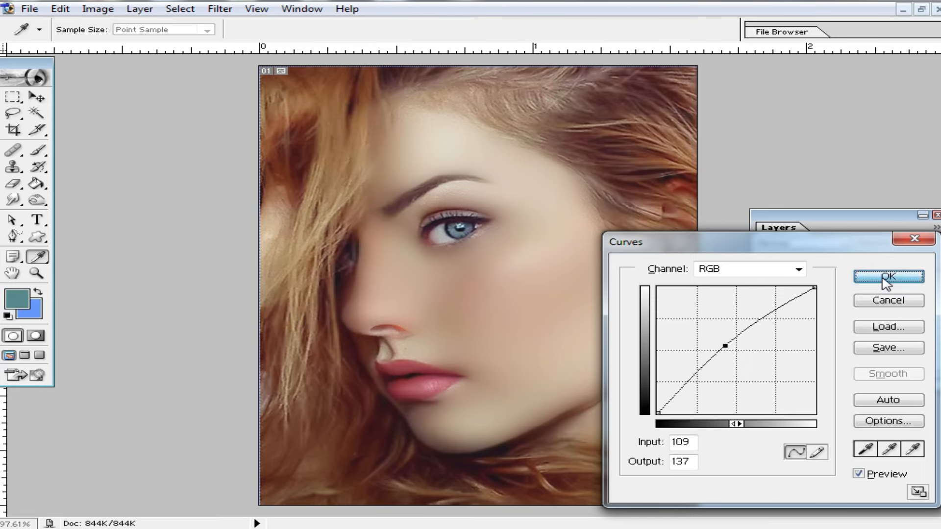
left_click(889, 277)
- Examine the brightened skin up close and compare tyuty.jpg with rtrt.jpg in floating windows
left_click(598, 278)
left_click(598, 278, "ctrl")
left_click_drag(605, 225, 485, 491)
left_click(587, 307, "alt")
left_click(590, 308, "alt")
left_click(592, 309, "alt")
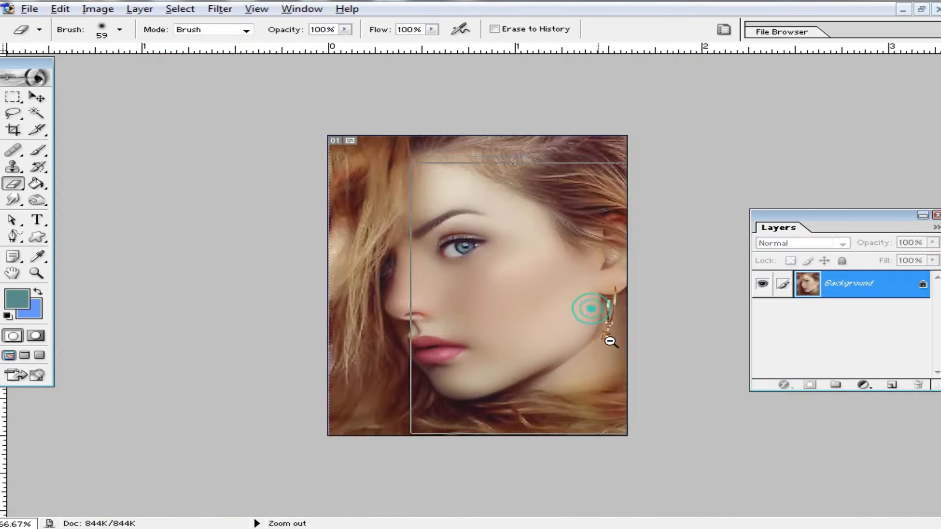
left_click(610, 342, "alt")
left_click(922, 9)
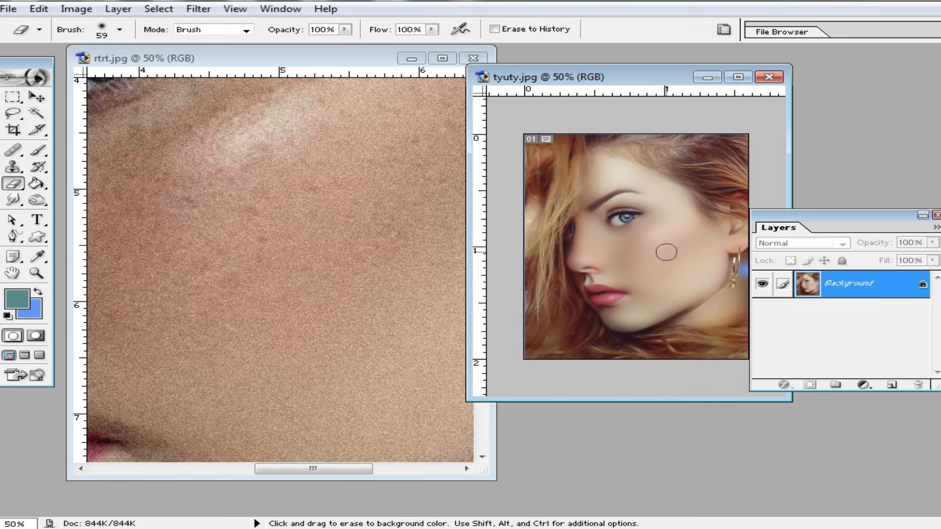
left_click_drag(654, 86, 664, 130)
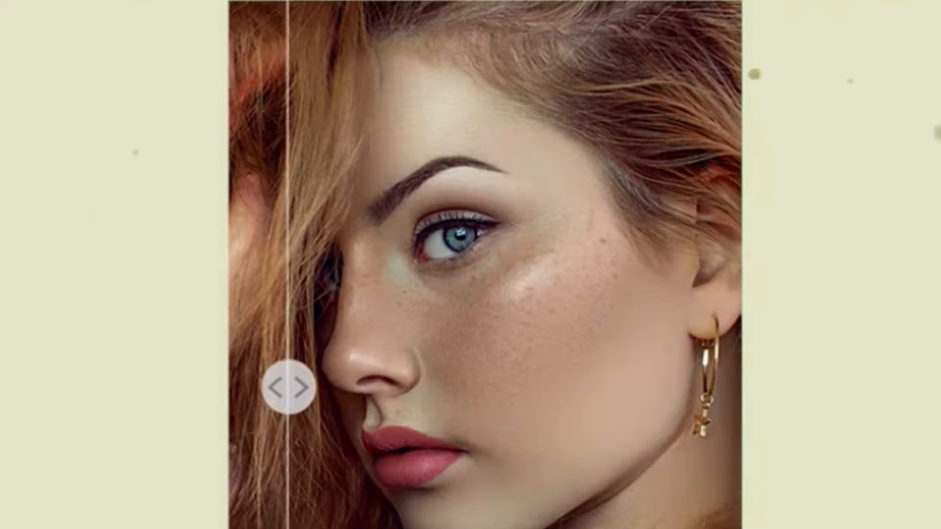